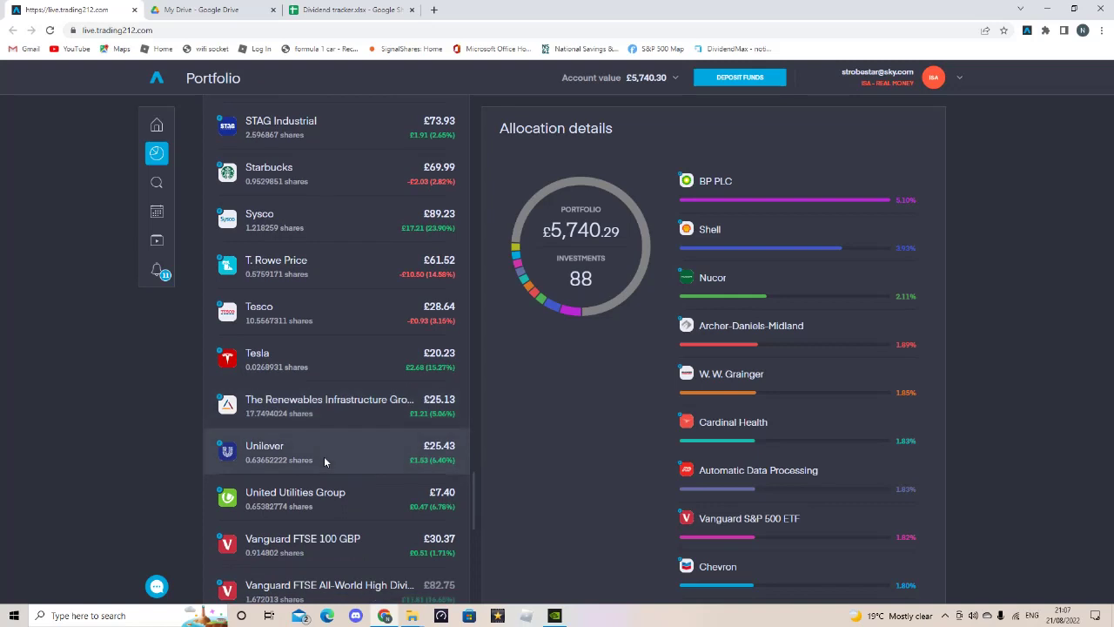
Review the remaining portfolio holdings from Unilever down to Whitestone at the end of the list
scroll(328, 493, "down", 1)
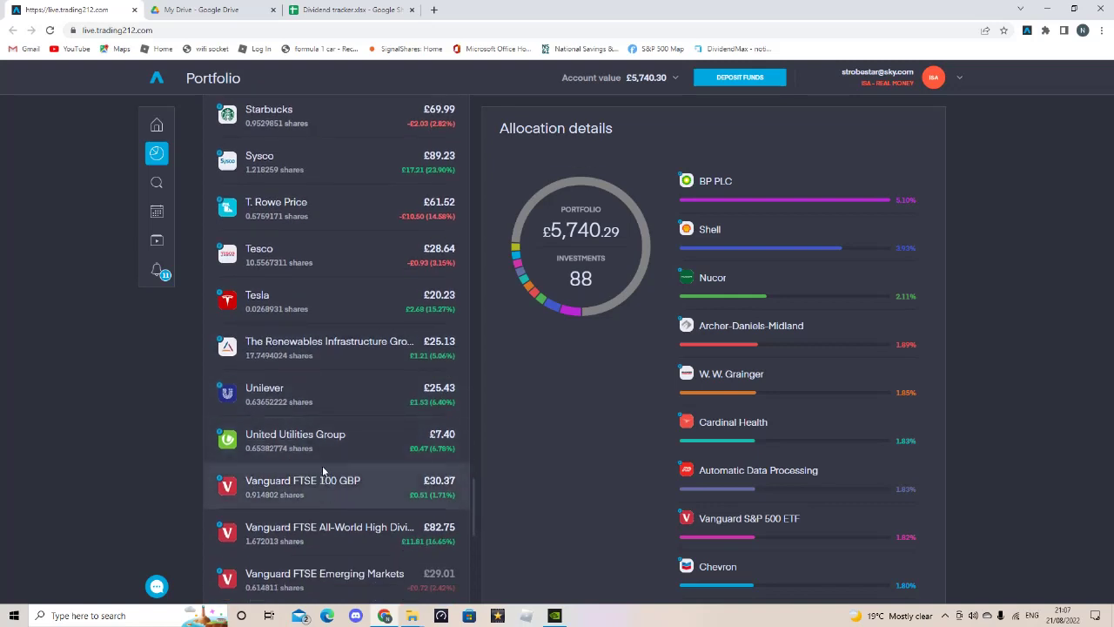
scroll(337, 497, "down", 1)
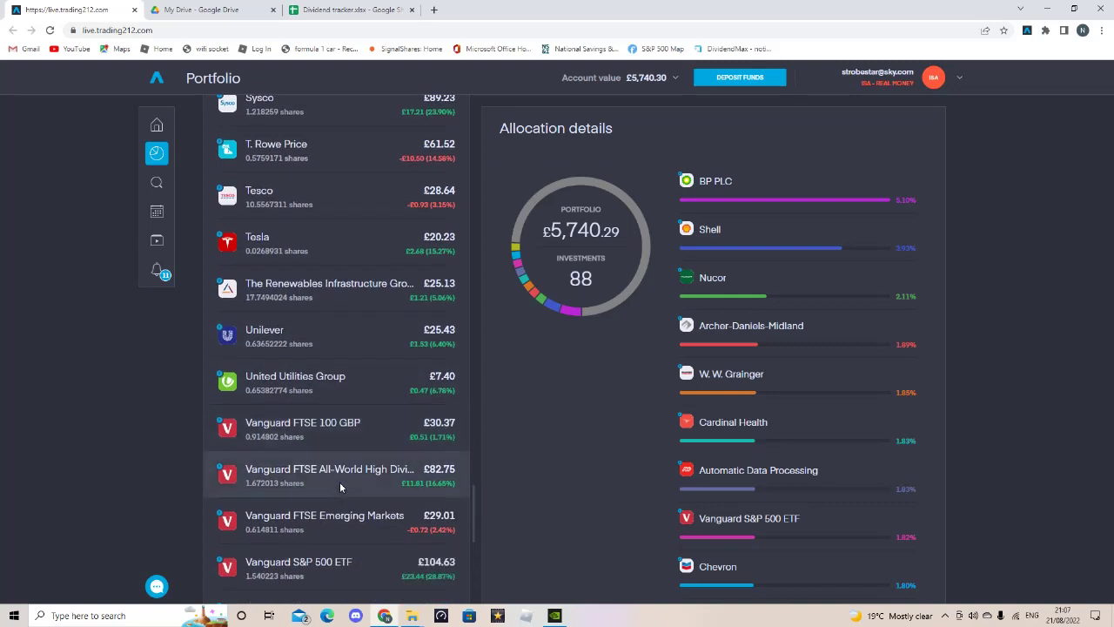
scroll(353, 491, "down", 1)
scroll(327, 468, "down", 1)
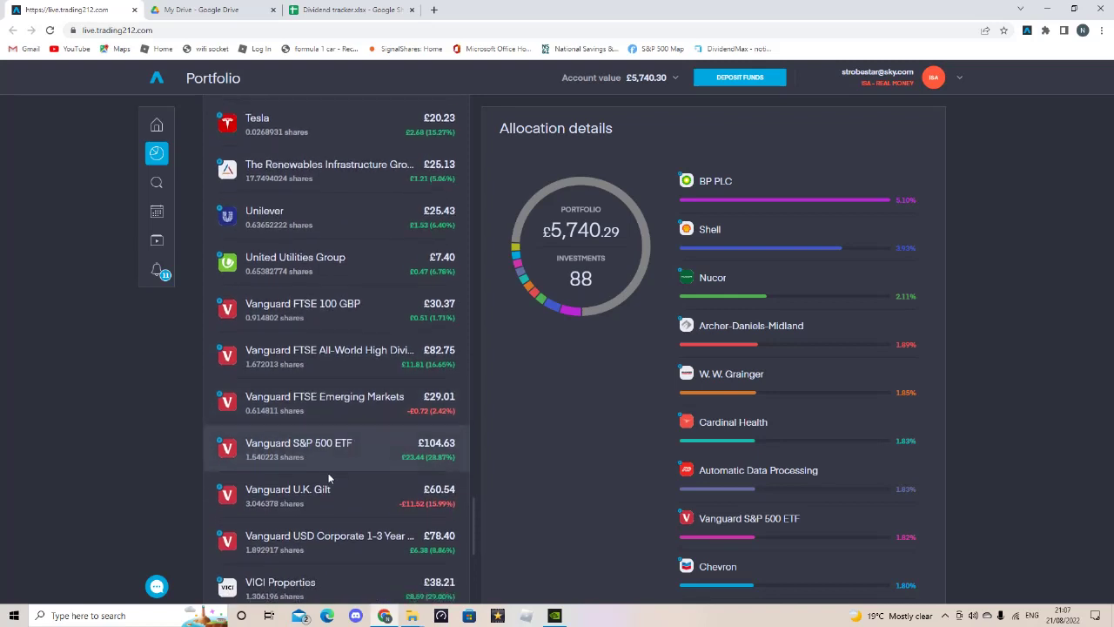
scroll(328, 470, "down", 1)
scroll(323, 465, "down", 1)
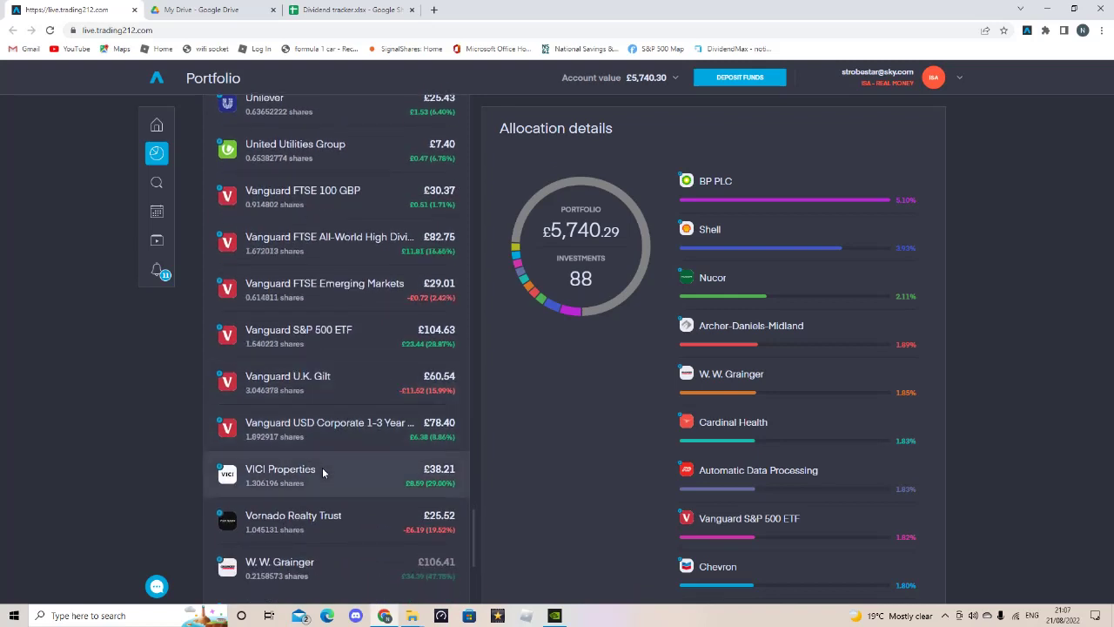
scroll(322, 472, "down", 1)
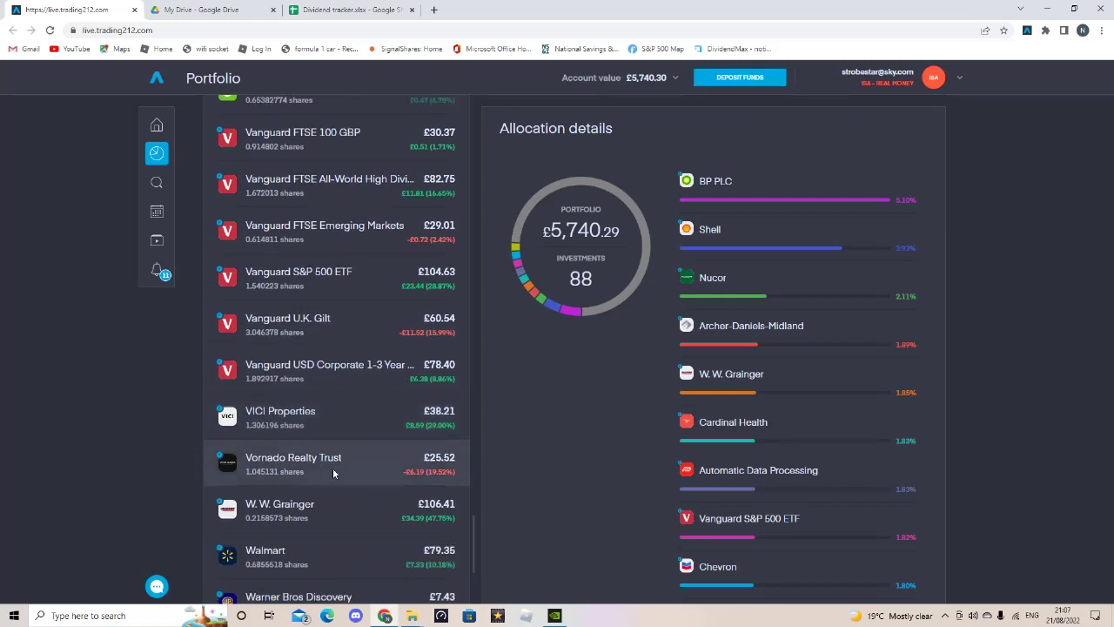
scroll(332, 473, "down", 1)
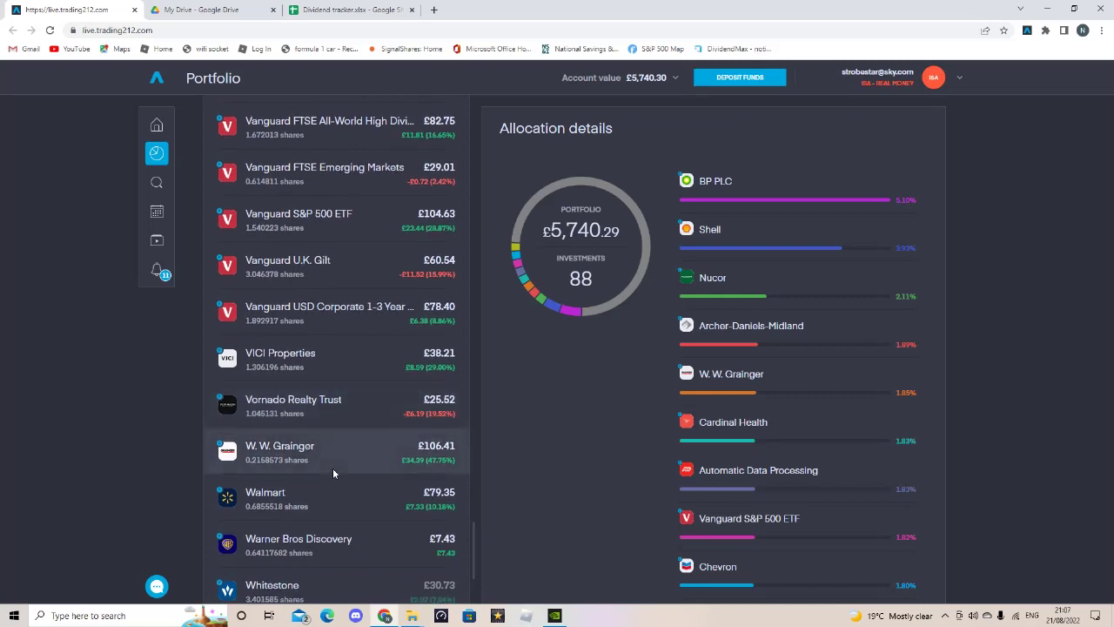
scroll(332, 470, "down", 1)
scroll(332, 477, "down", 1)
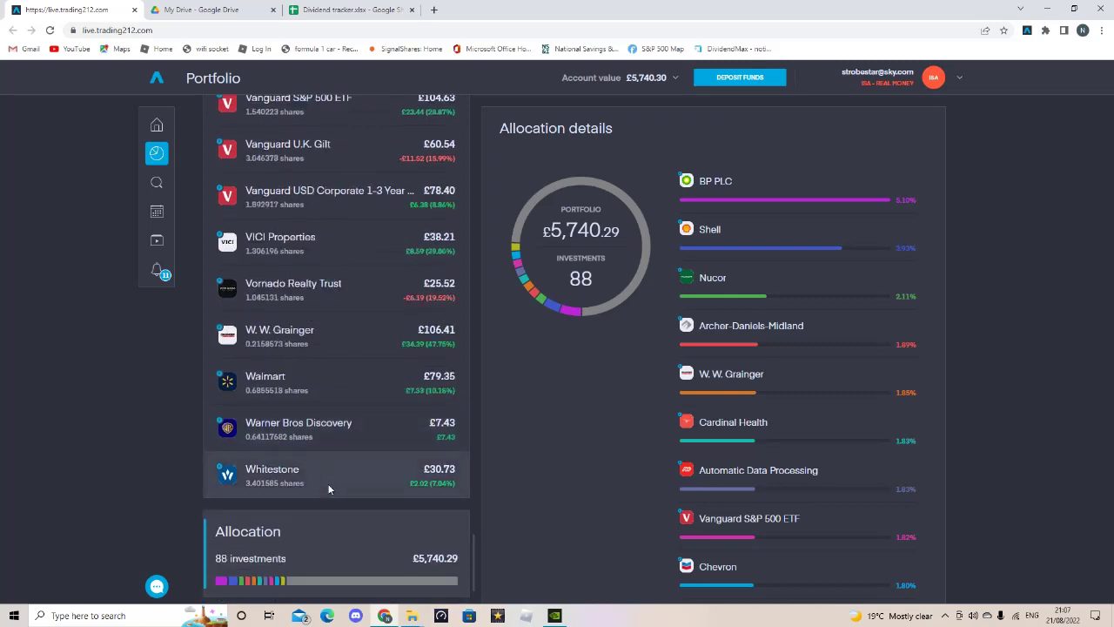
Inspect the individual values of the largest holdings in the allocation details, from BP PLC down to Vanguard S&P 500 ETF
mouse_move(788, 198)
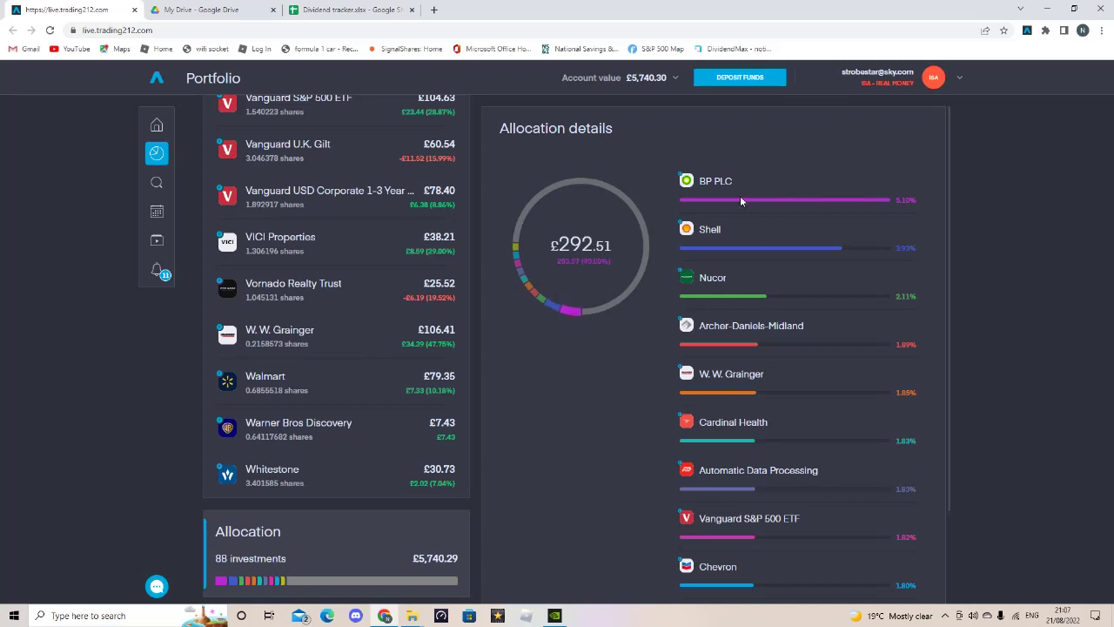
mouse_move(739, 218)
mouse_move(738, 292)
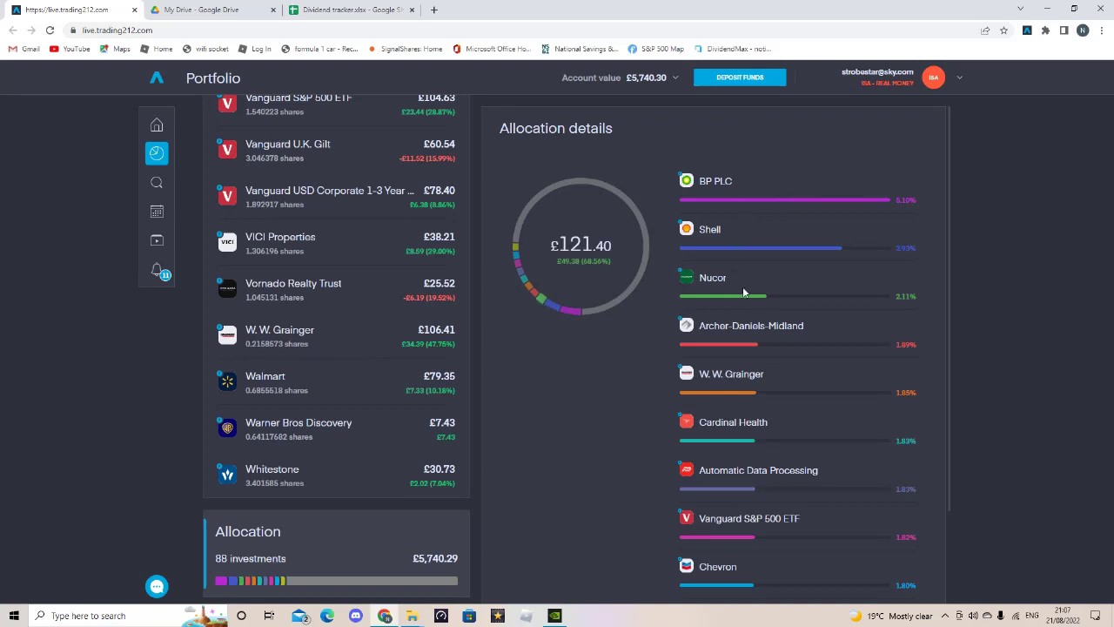
mouse_move(706, 329)
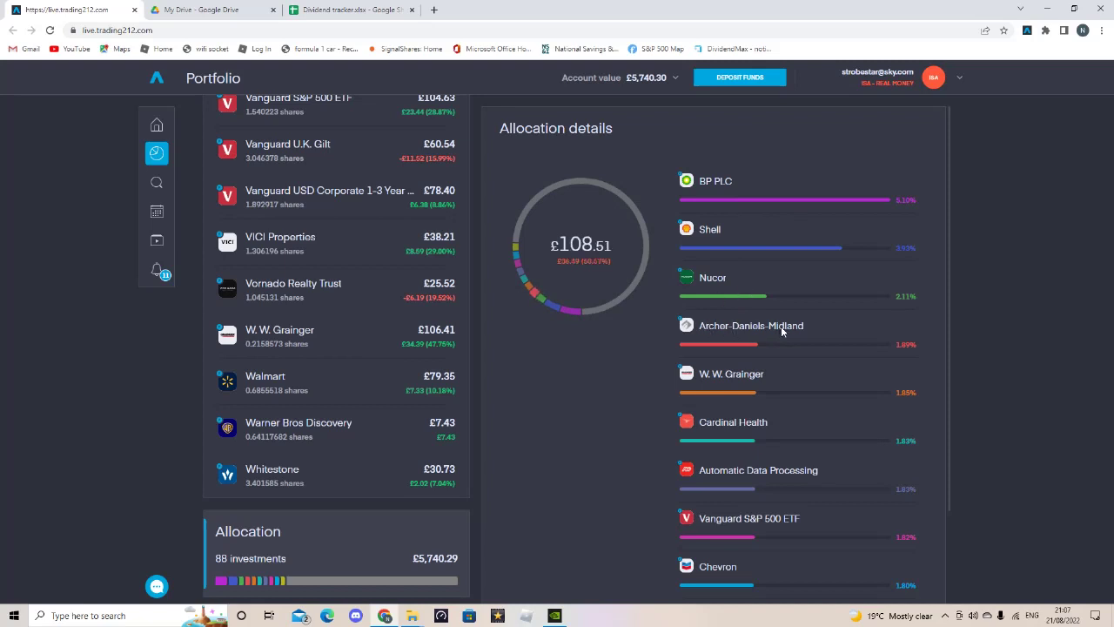
mouse_move(757, 391)
mouse_move(737, 529)
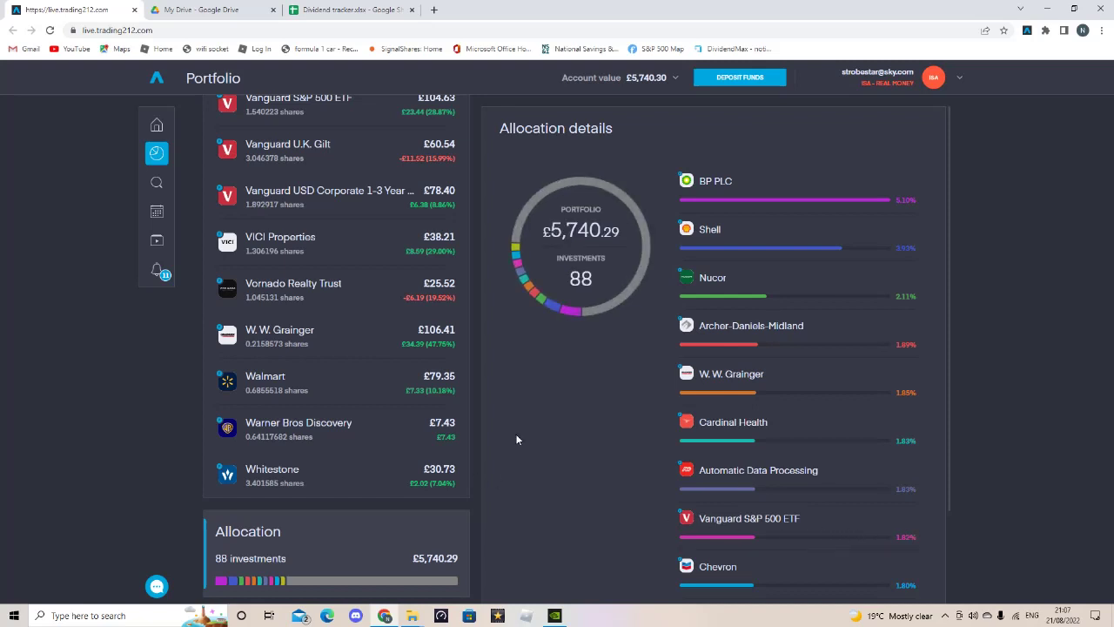
Go back up through the list of portfolio holdings
scroll(309, 343, "up", 10)
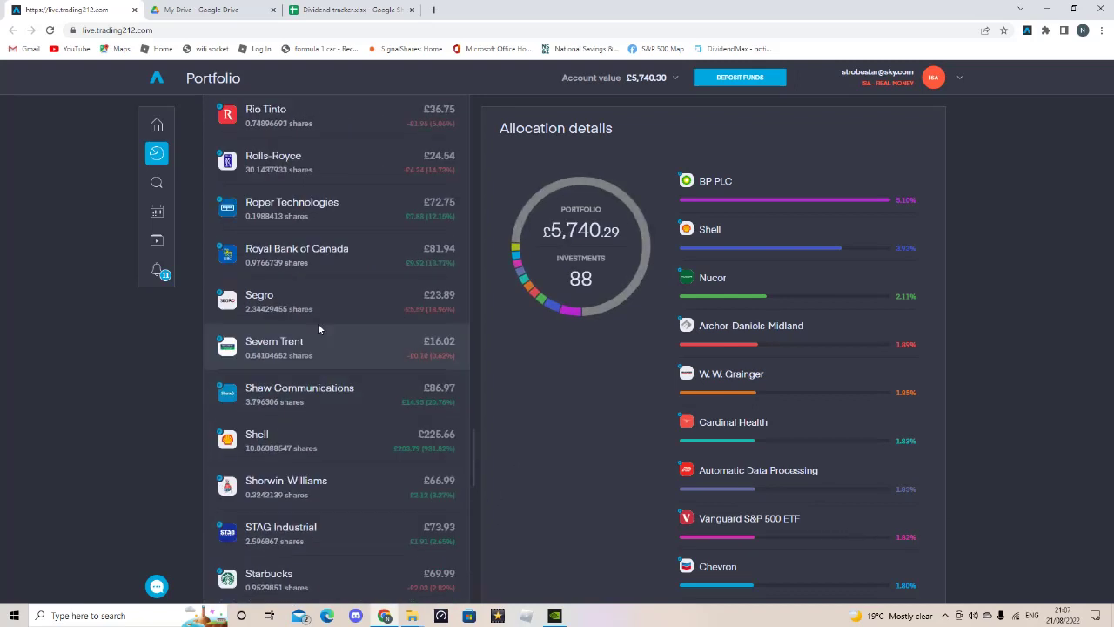
scroll(318, 328, "up", 10)
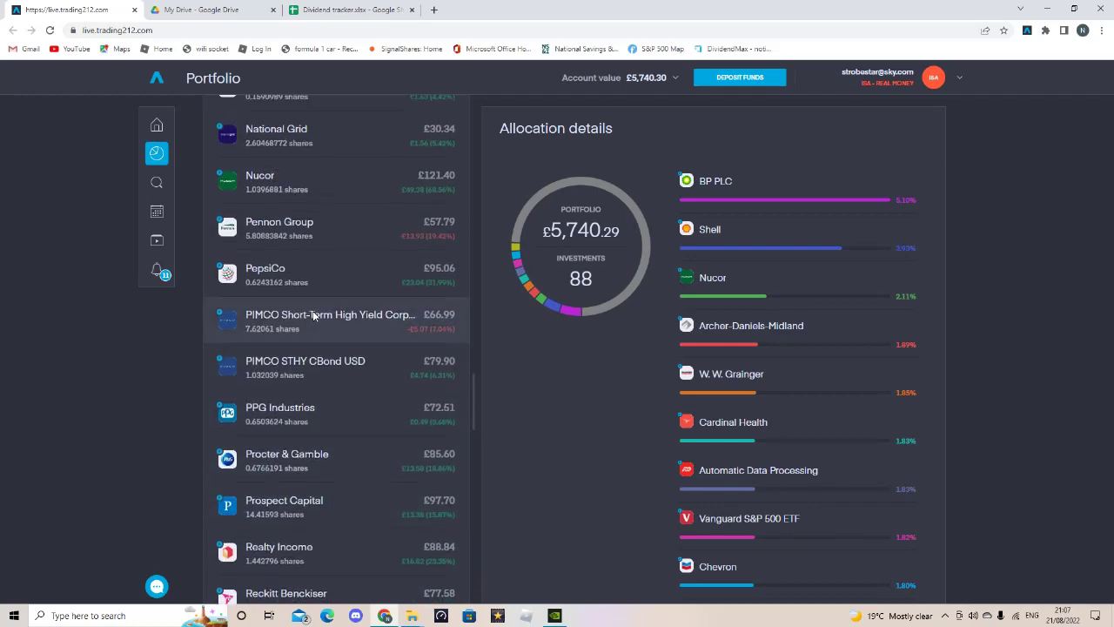
scroll(292, 296, "up", 10)
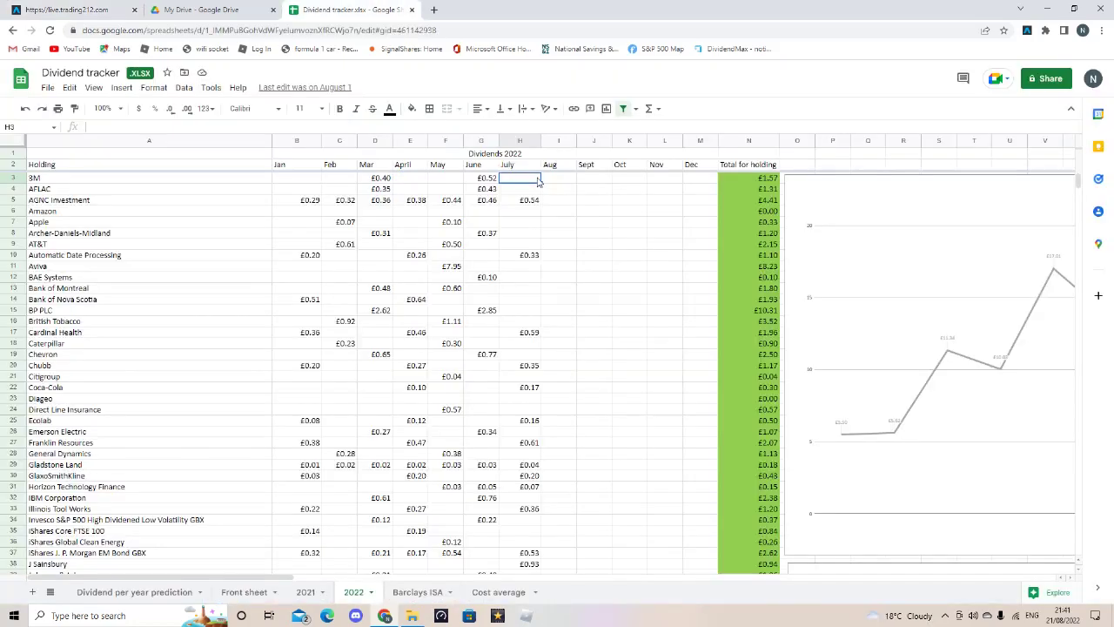
Review the July dividends row by row in the Dividend tracker's 2022 sheet, from 3M down to PepsiCo
key("Down")
key("Down")
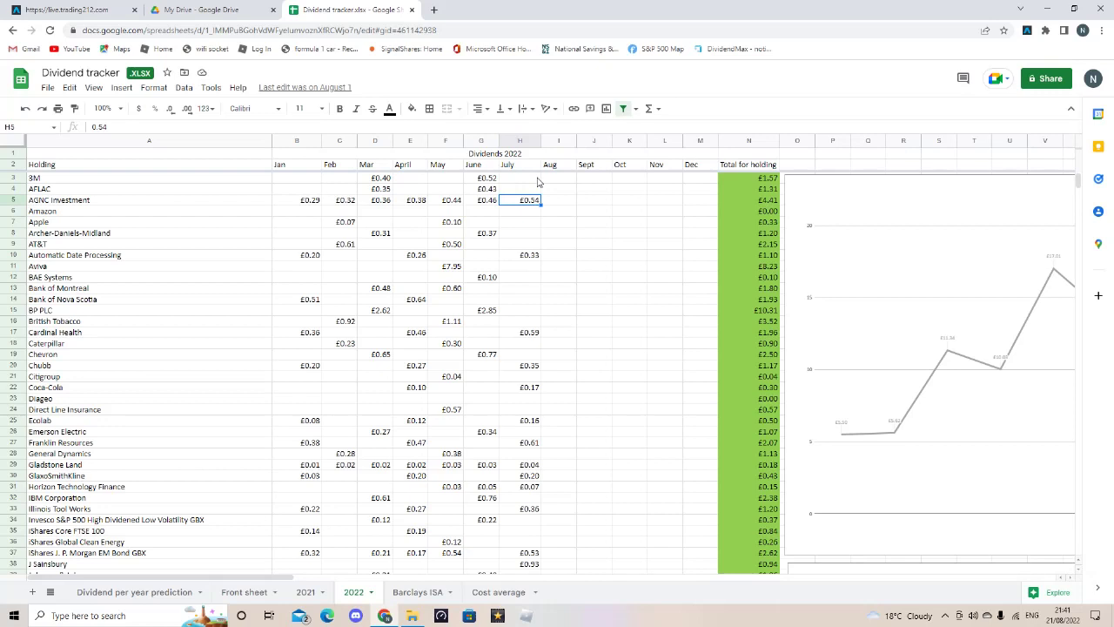
key("Down")
key("Down")
key("Down")
key("Down")
key("Down")
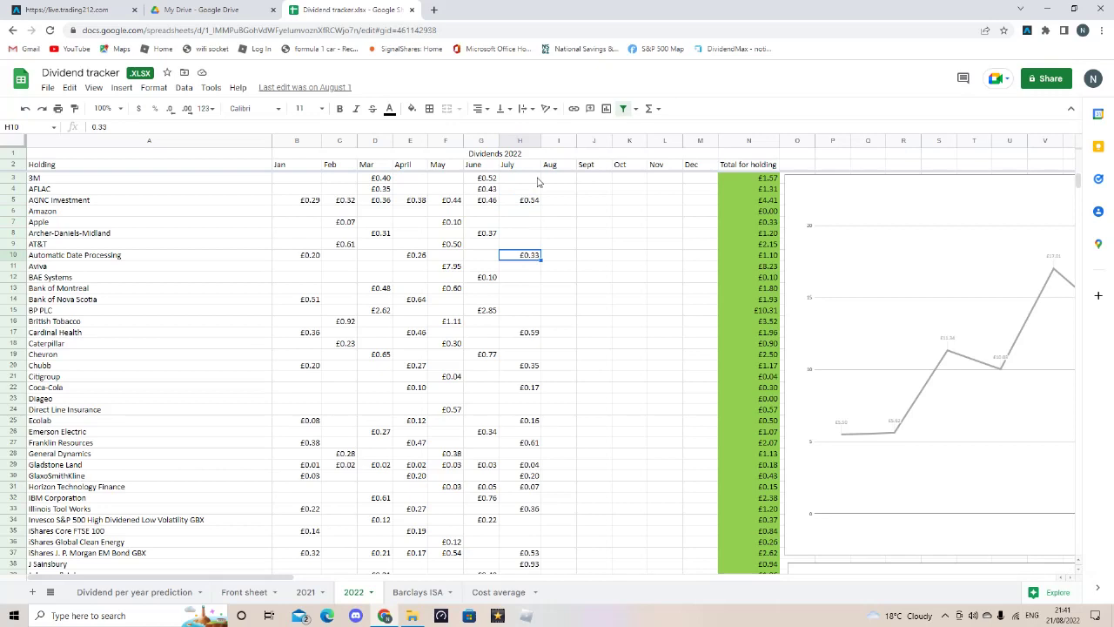
key("Down")
key("Down")
key("Down")
key("Down")
key("Down")
key("Down")
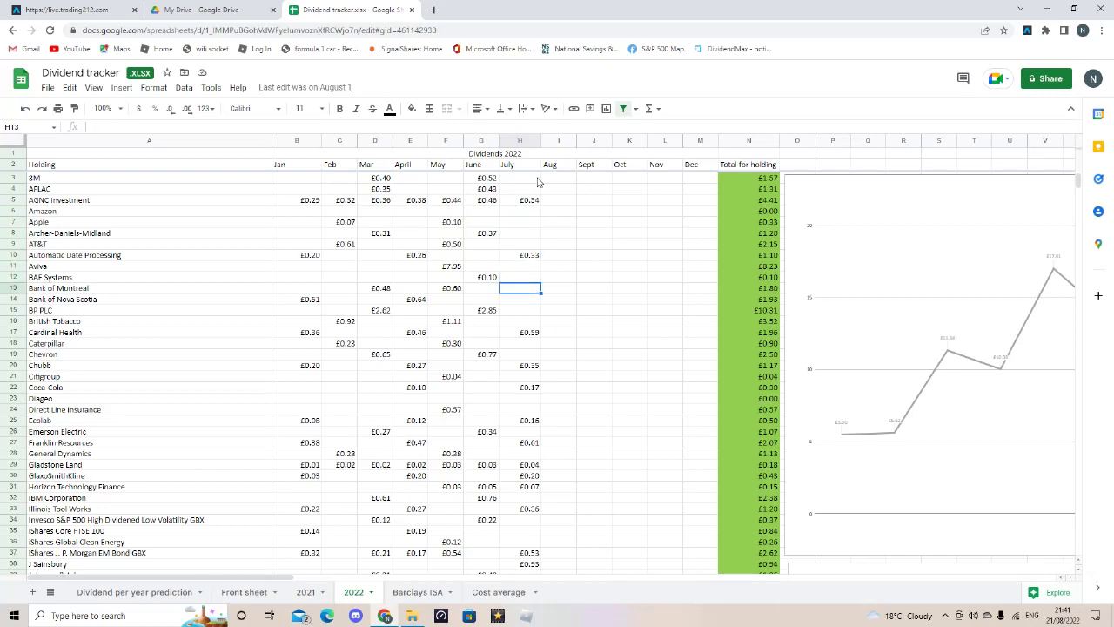
key("Down")
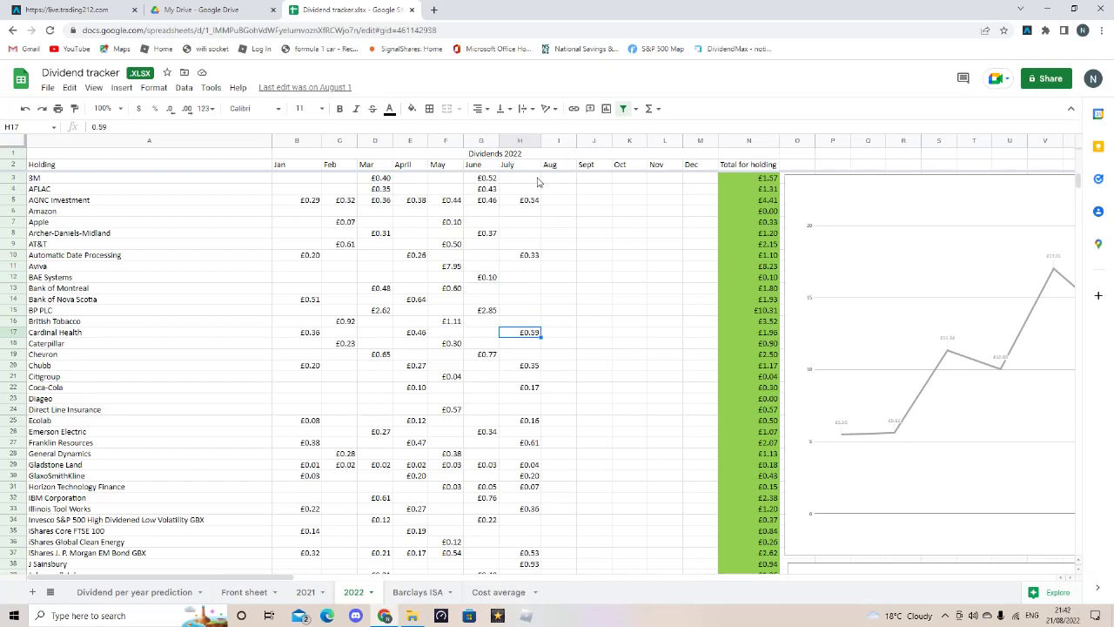
key("Down")
key("Down")
key("Down")
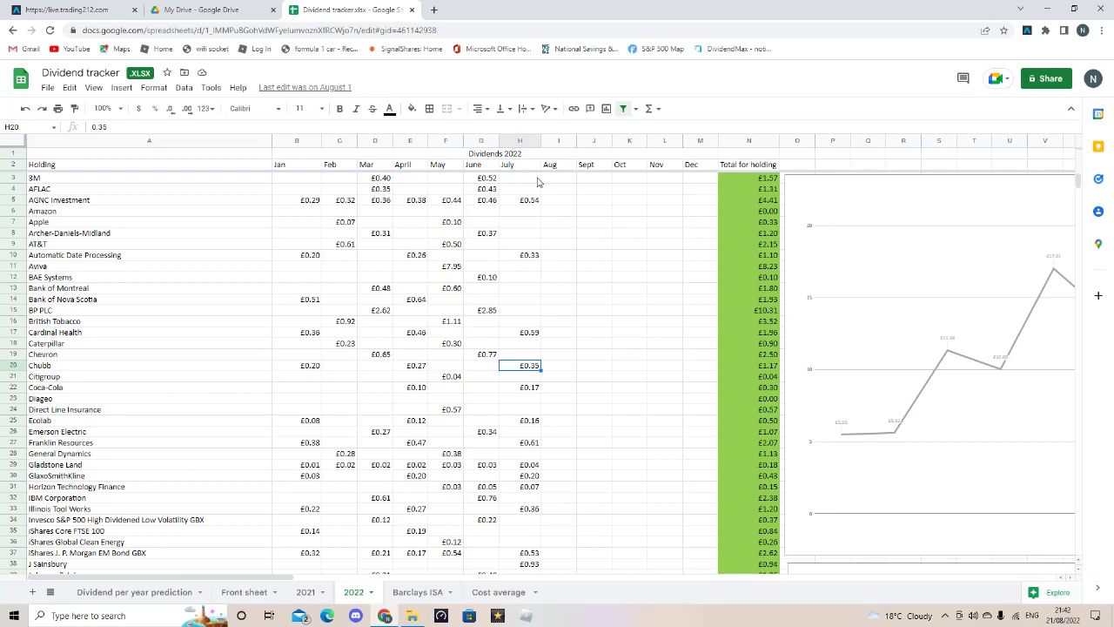
key("Down")
key("Down")
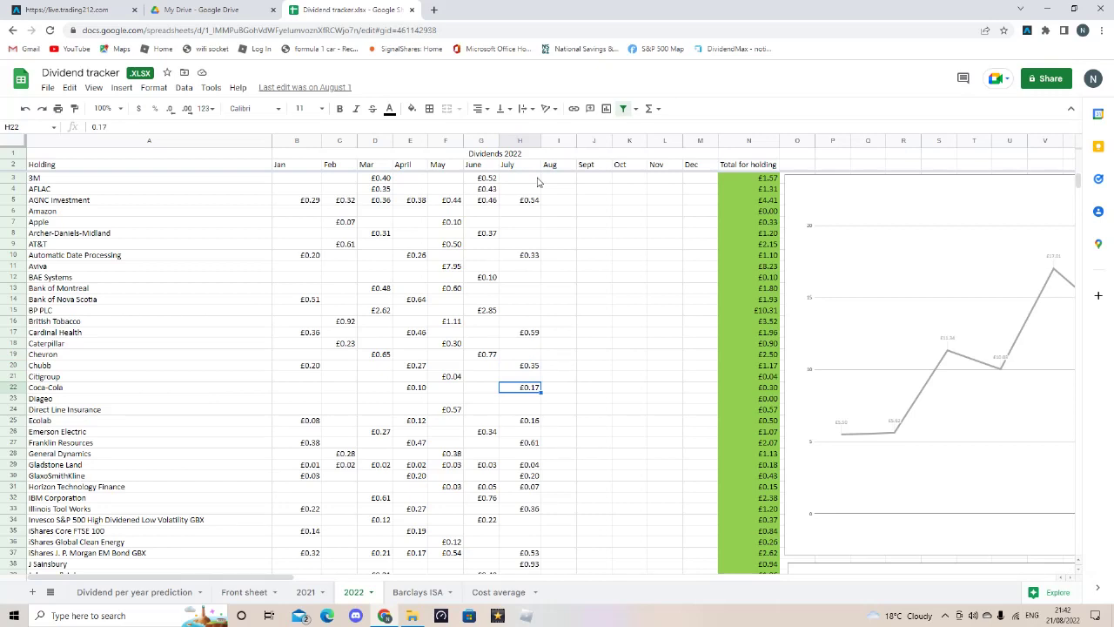
key("Down")
key("Down")
key("Down")
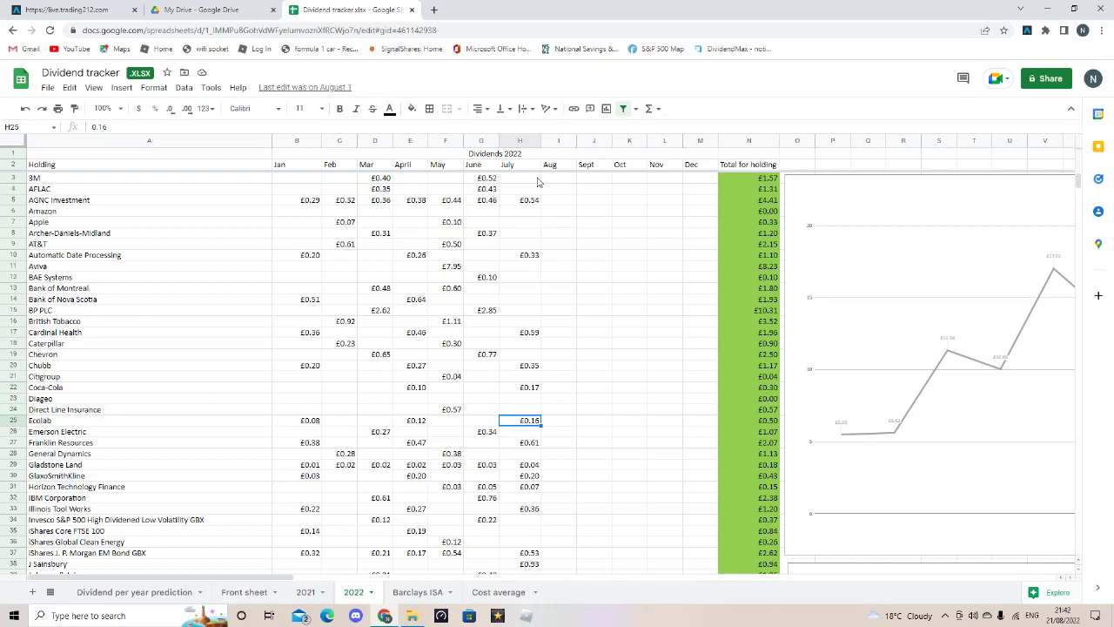
key("Down")
key("Down")
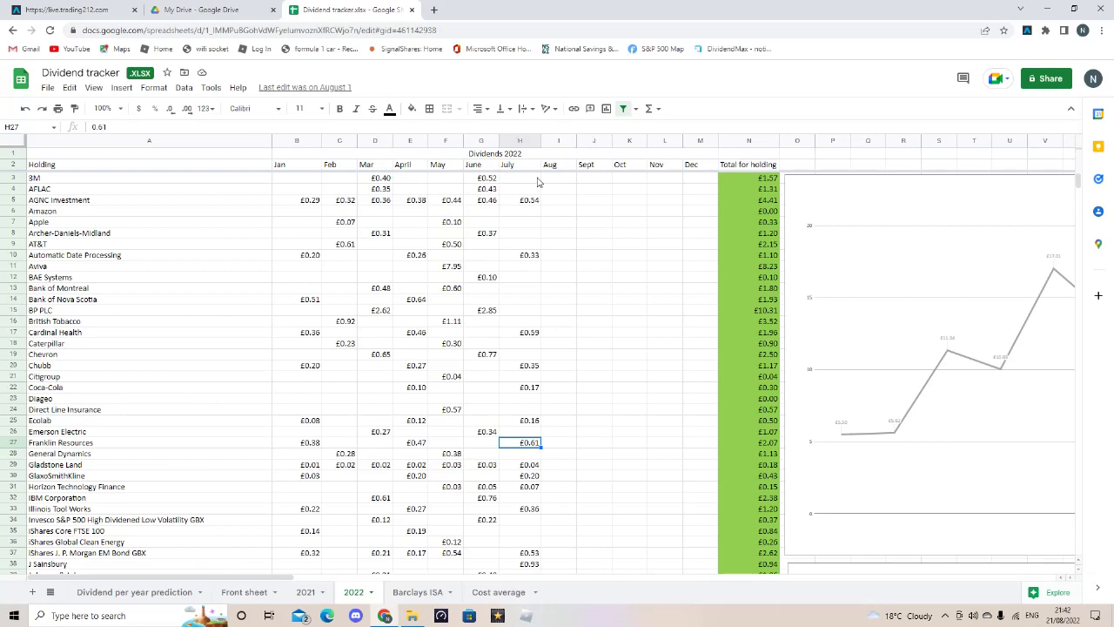
key("Down")
key("Down")
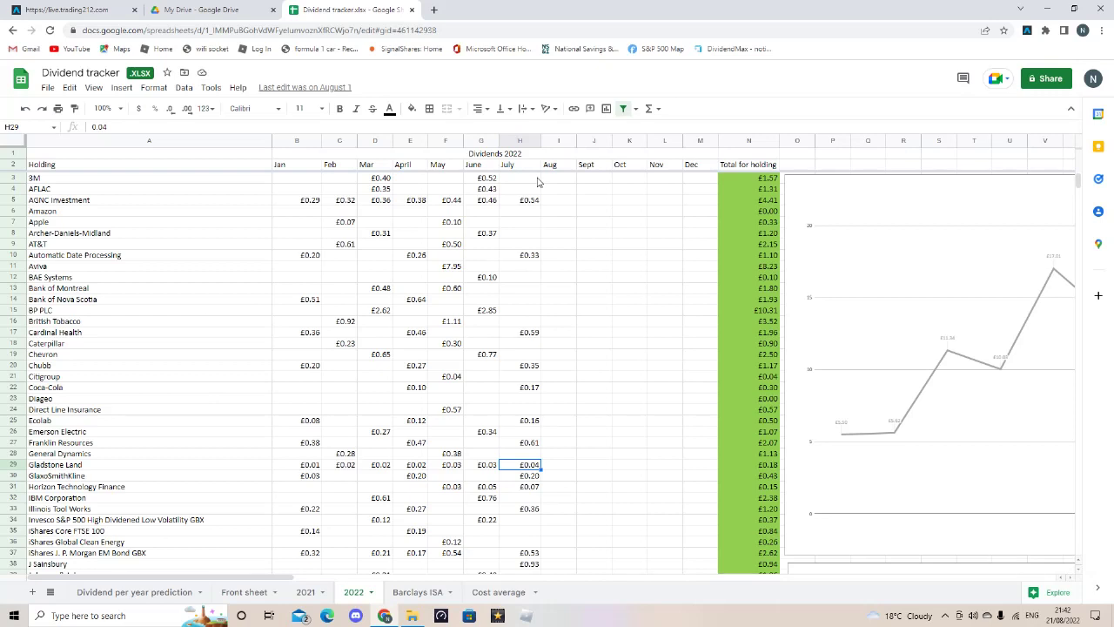
key("Down")
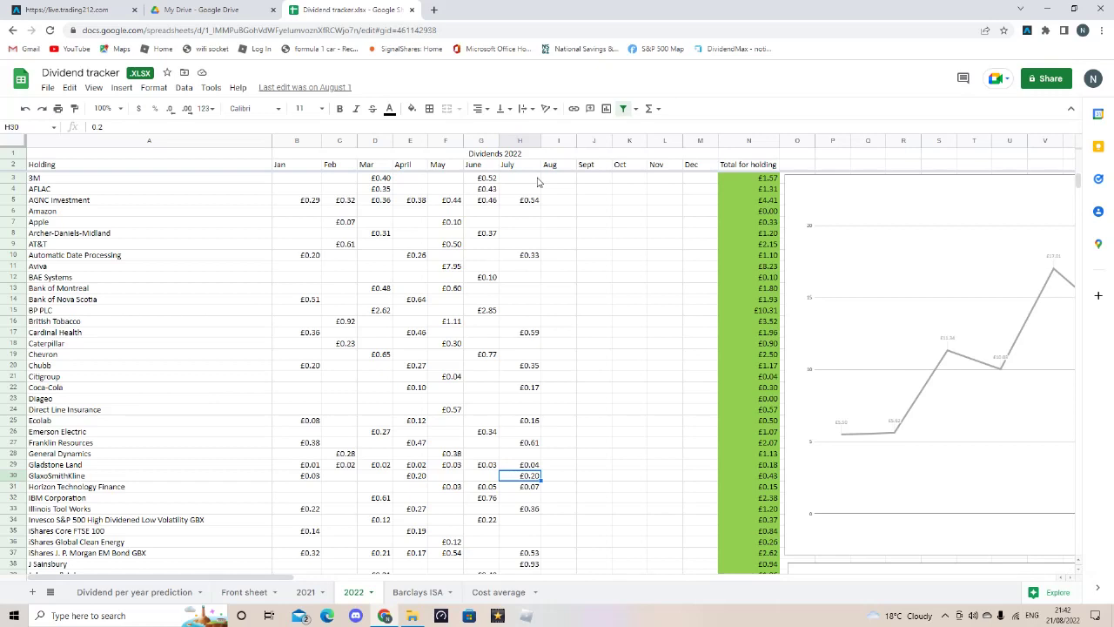
key("Down")
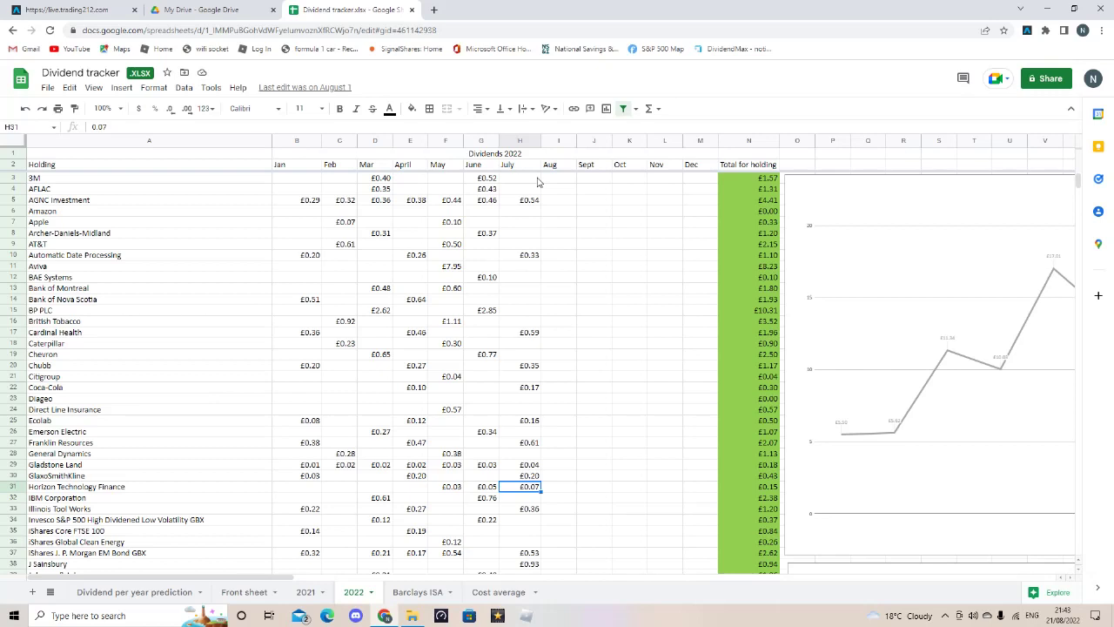
key("Down")
key("Down")
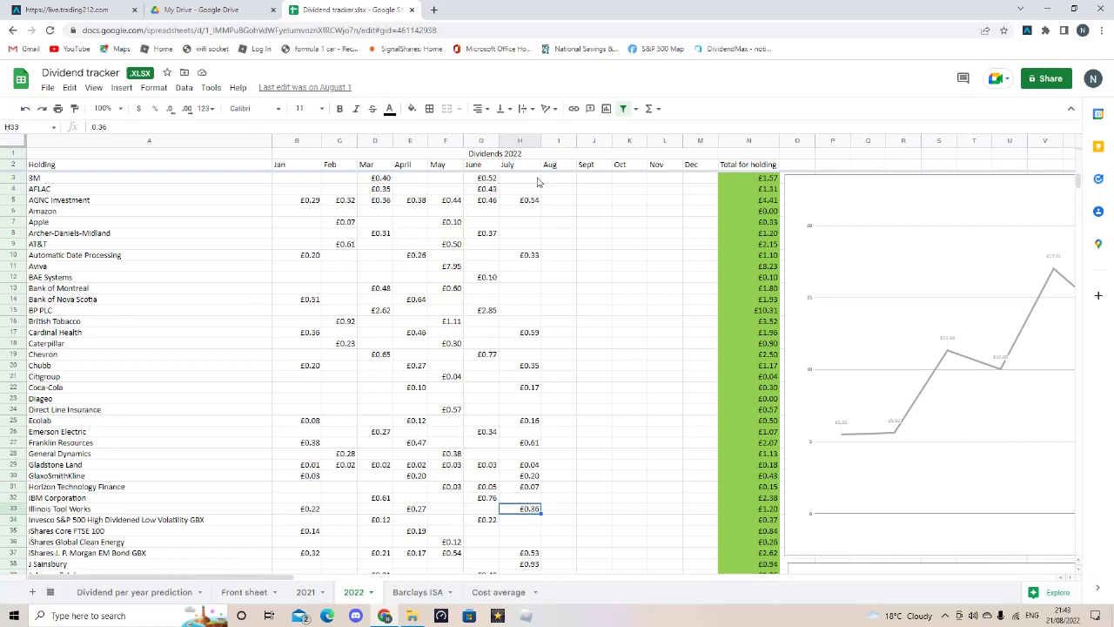
key("Down")
key("Down")
key("Down")
key("Down")
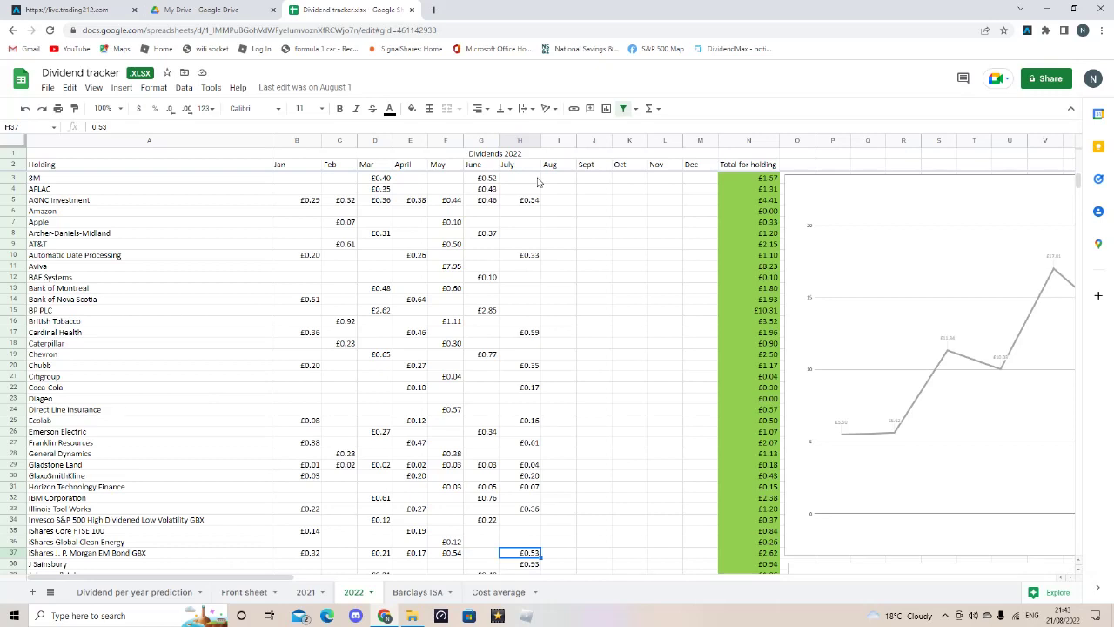
key("Down")
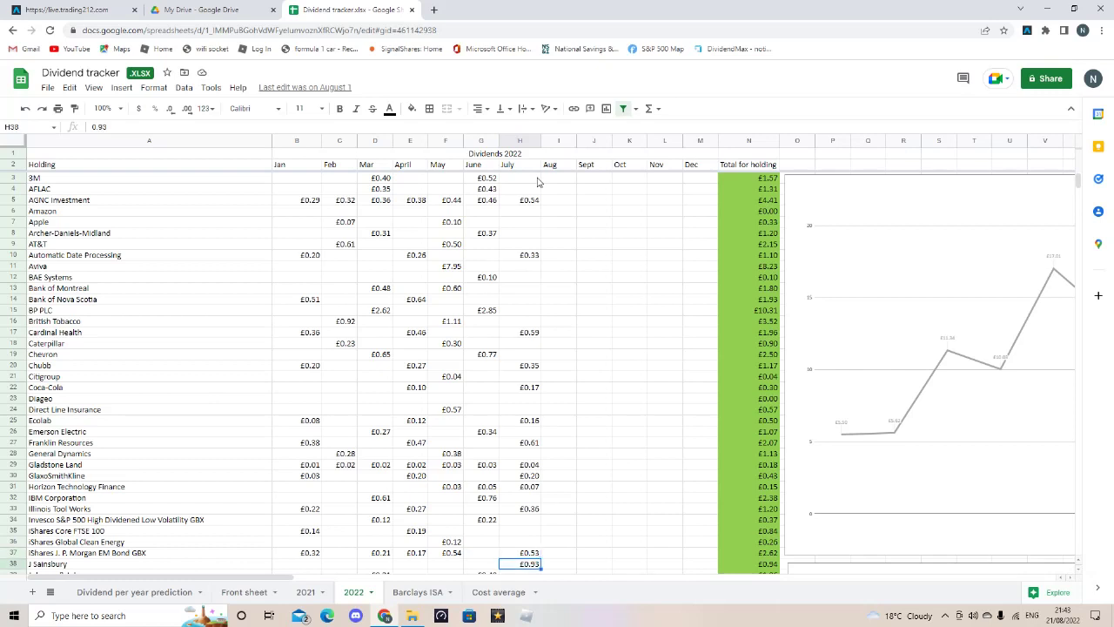
key("Down")
key("Down")
key("Down")
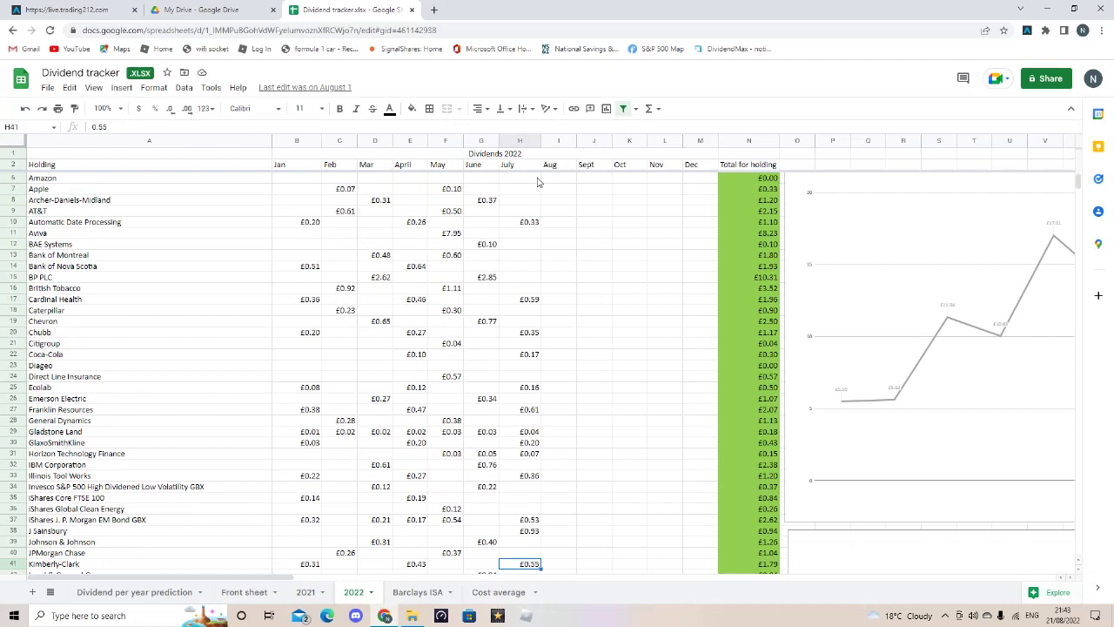
key("Down")
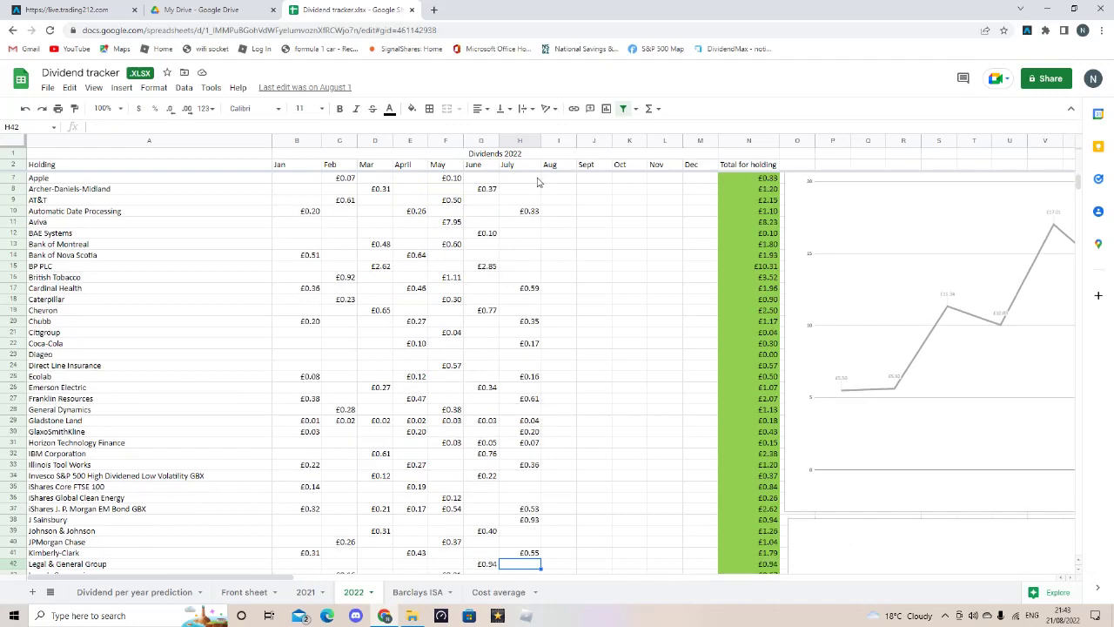
key("Down")
key("Down")
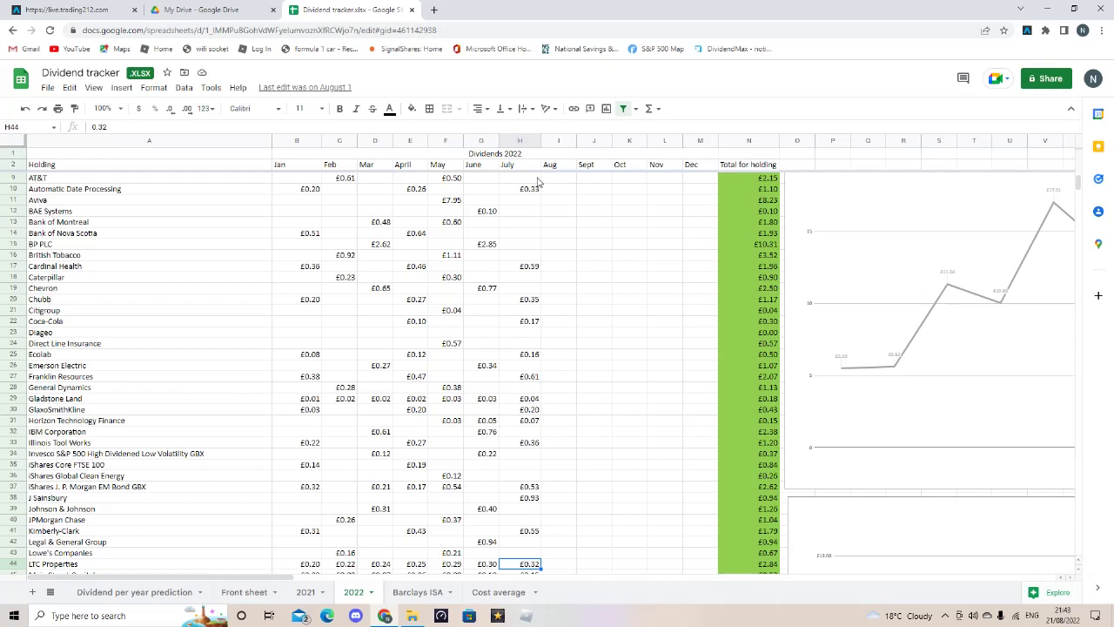
key("Down")
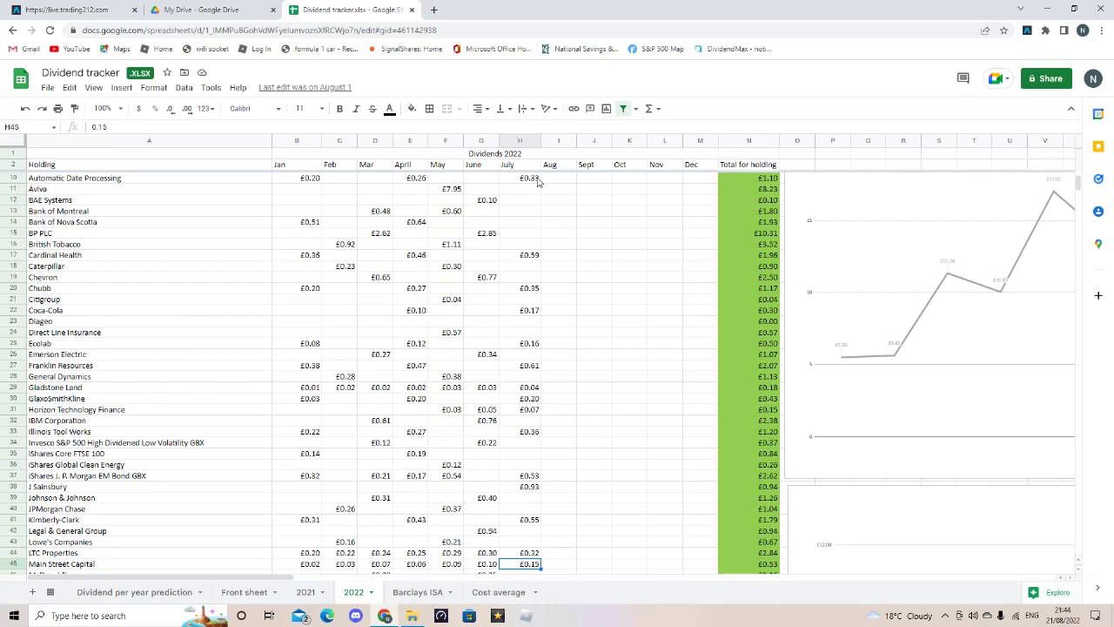
key("Down")
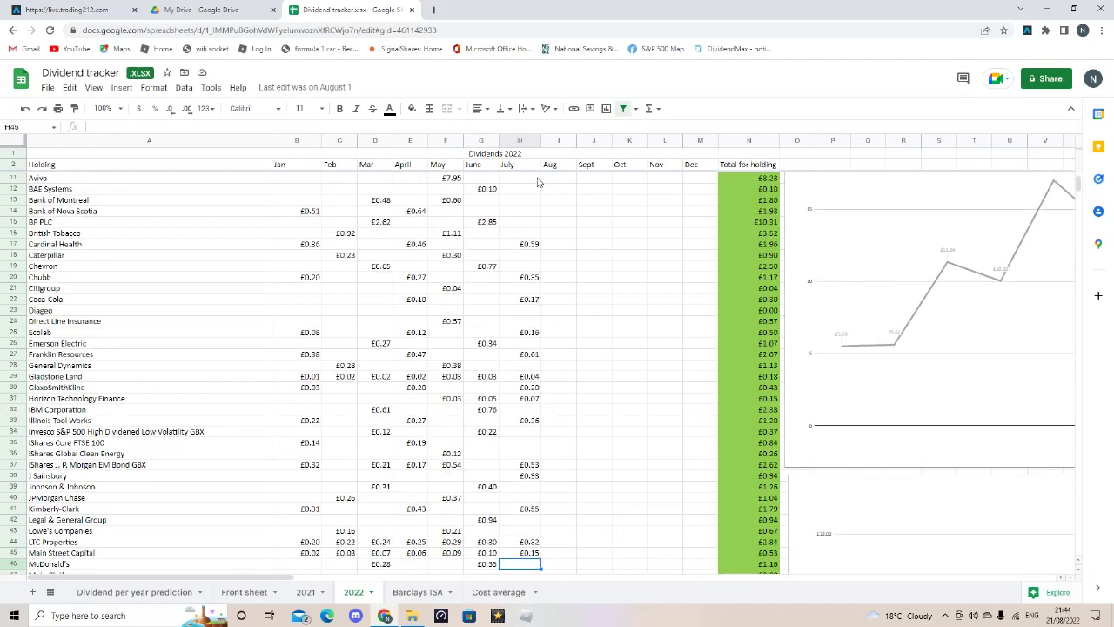
key("Down")
key("Down")
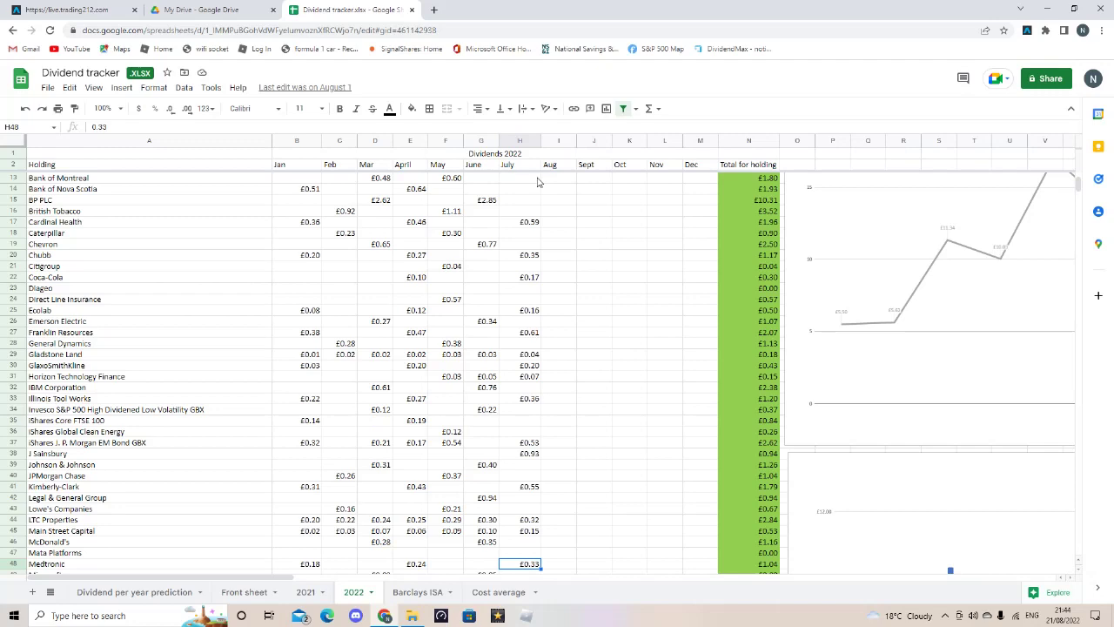
key("Down")
key("Down")
key("Down")
key("Down")
key("Down")
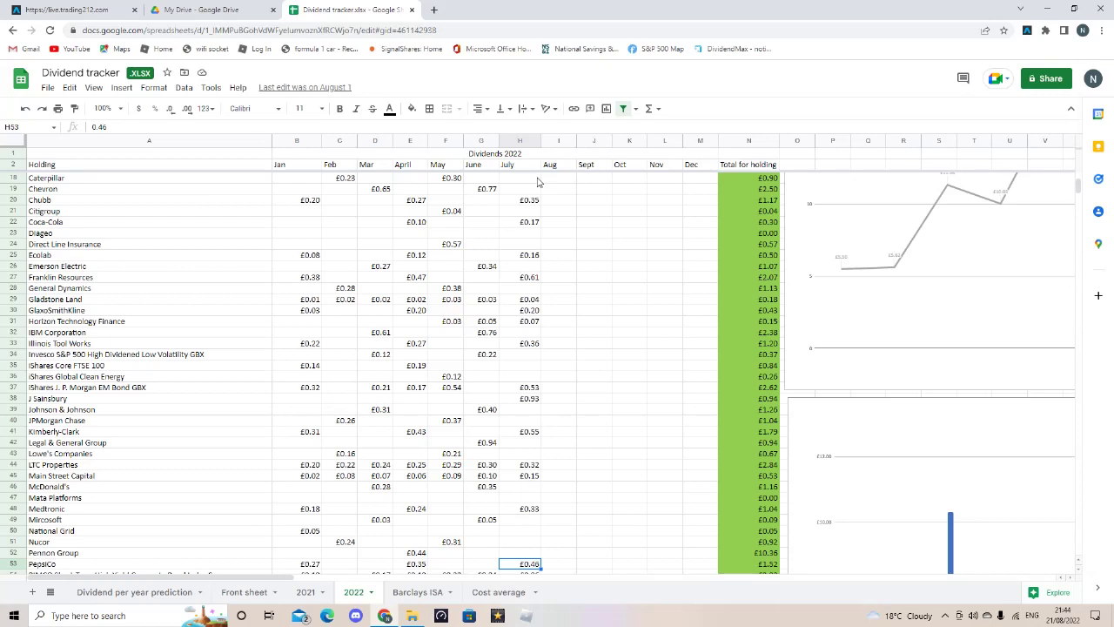
Review the July dividends row by row from PIMCO Short-Term High Yield Corporate Bond down to Roper Technologies
key("Down")
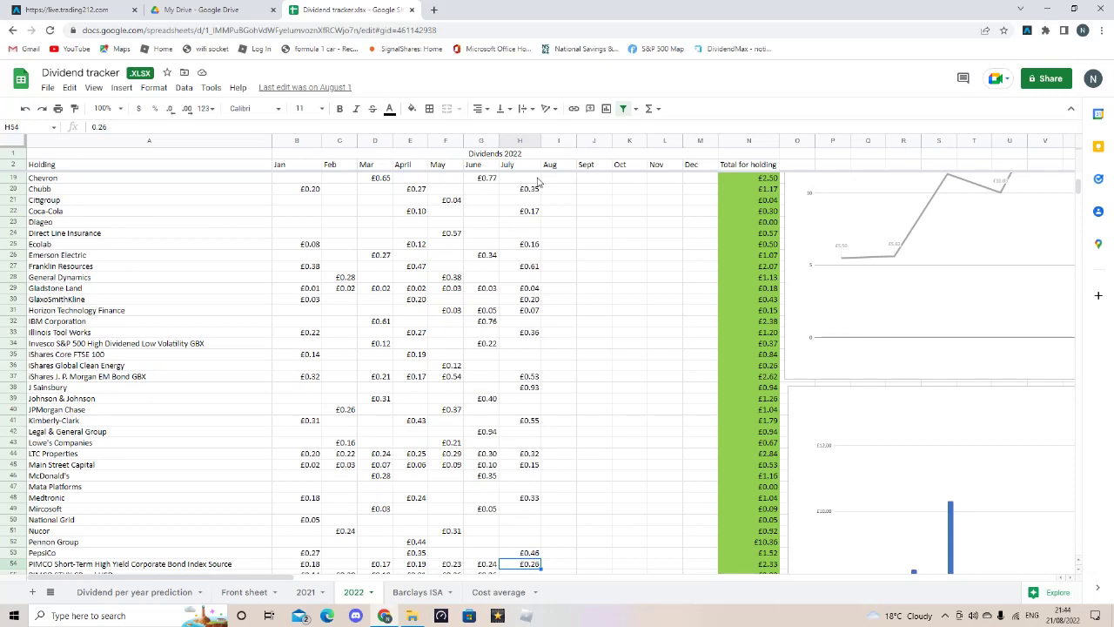
key("Down")
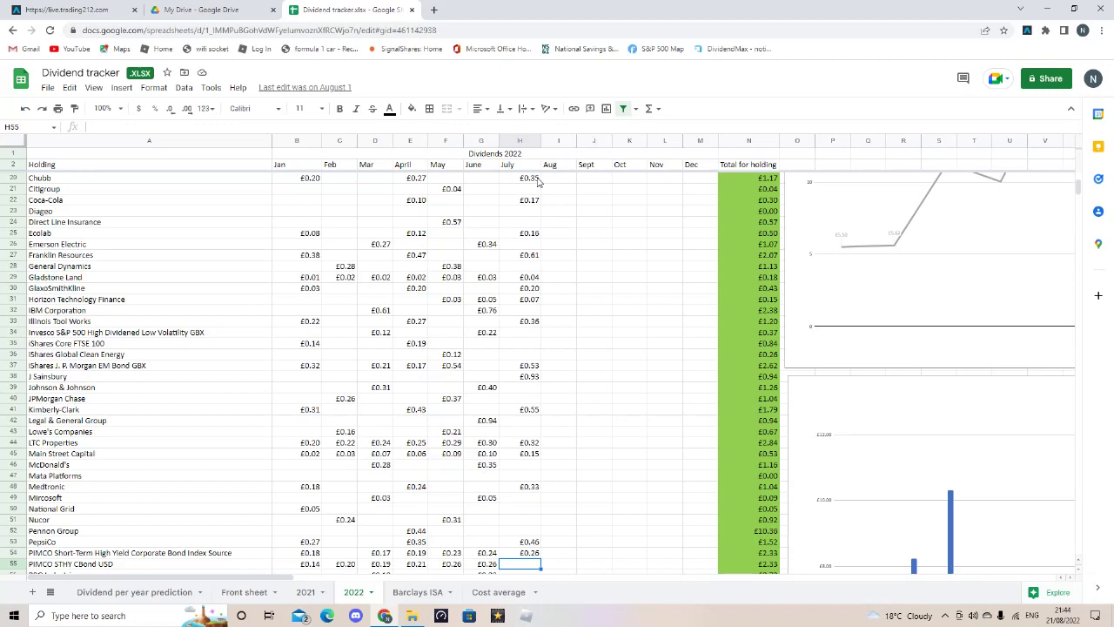
key("Down")
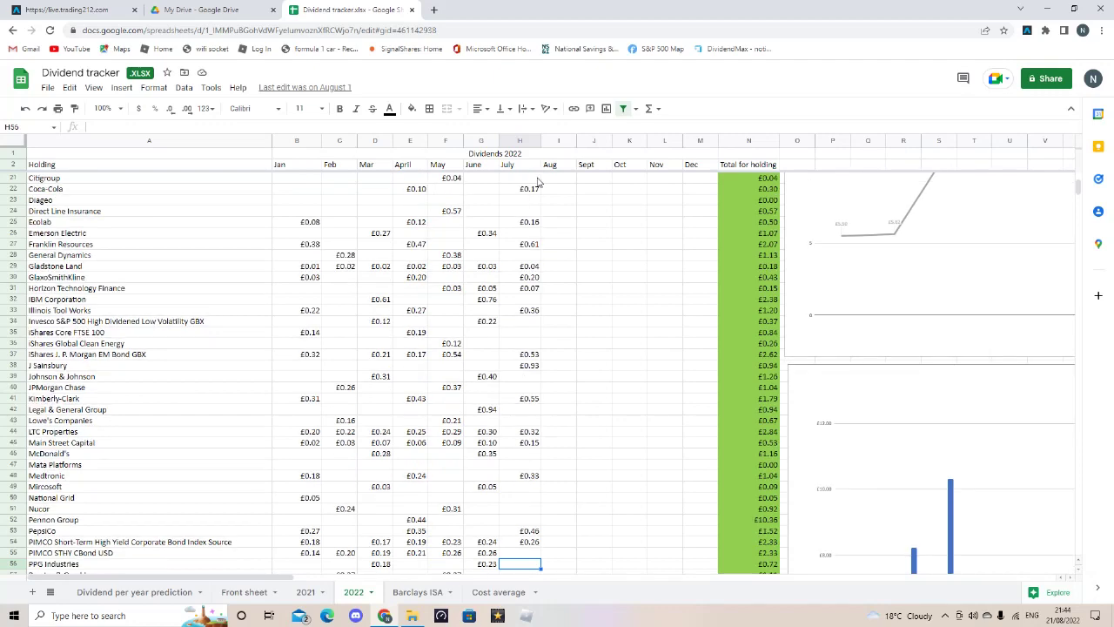
key("Down")
key("Down")
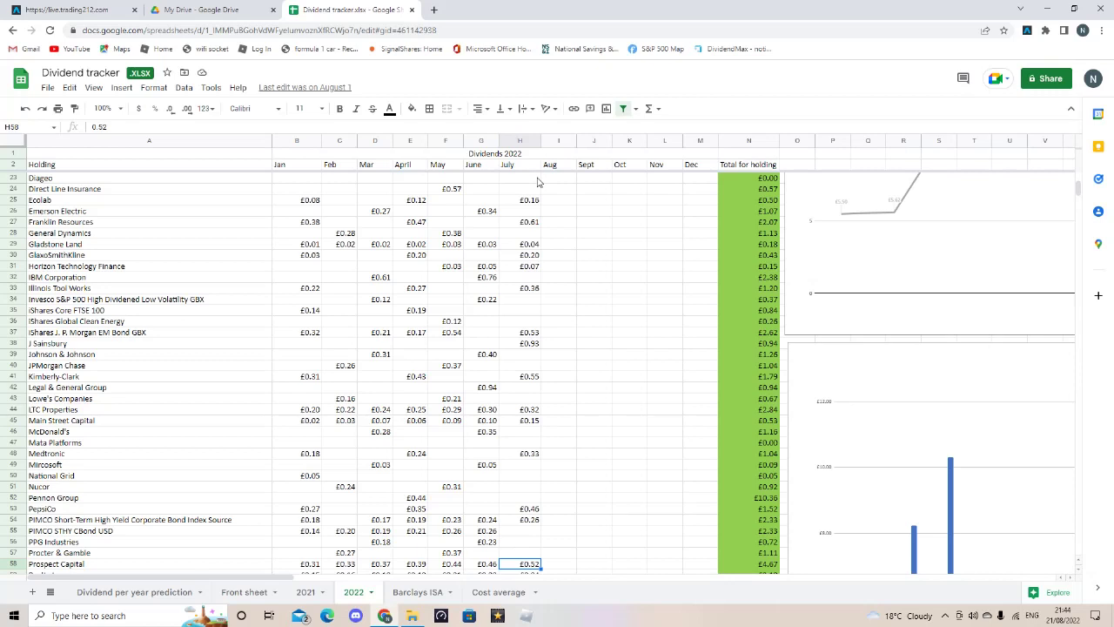
key("Down")
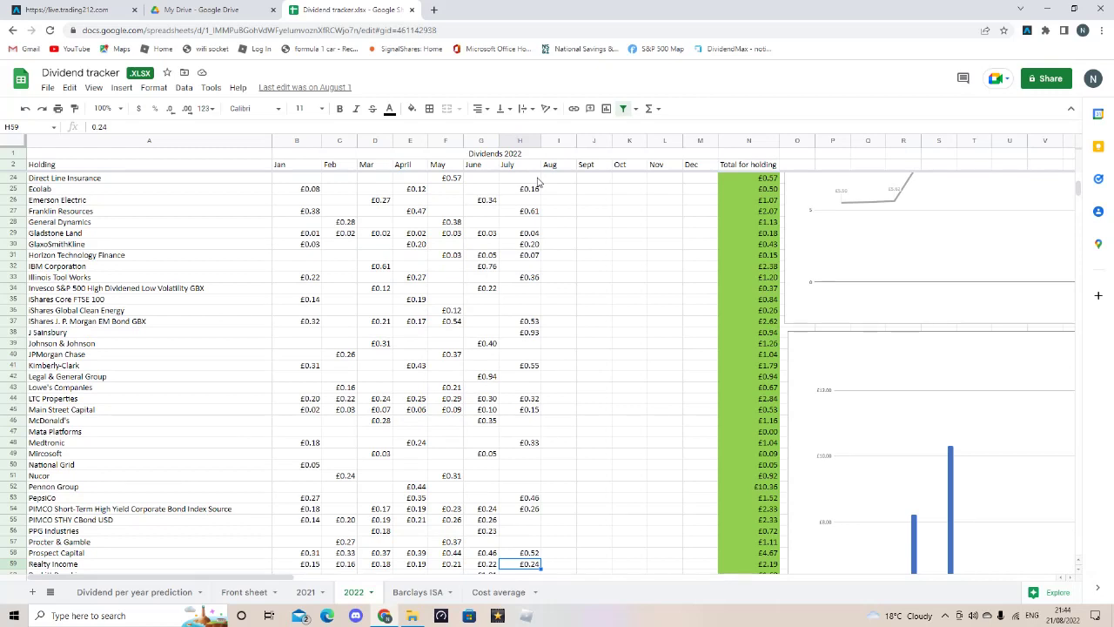
key("Down")
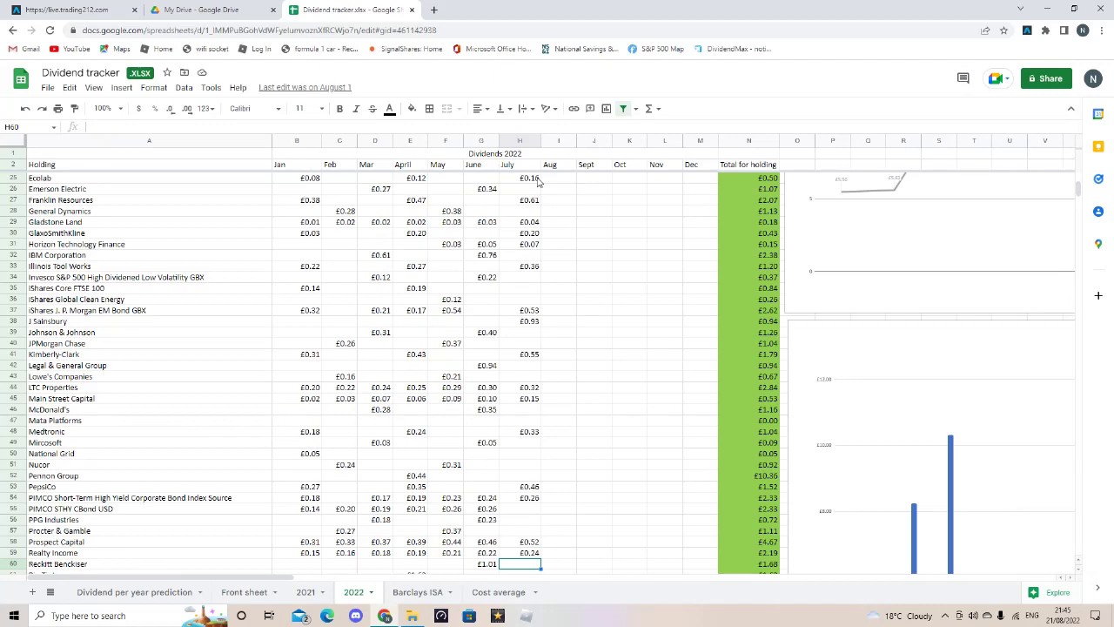
key("Down")
key("Down")
key("Down")
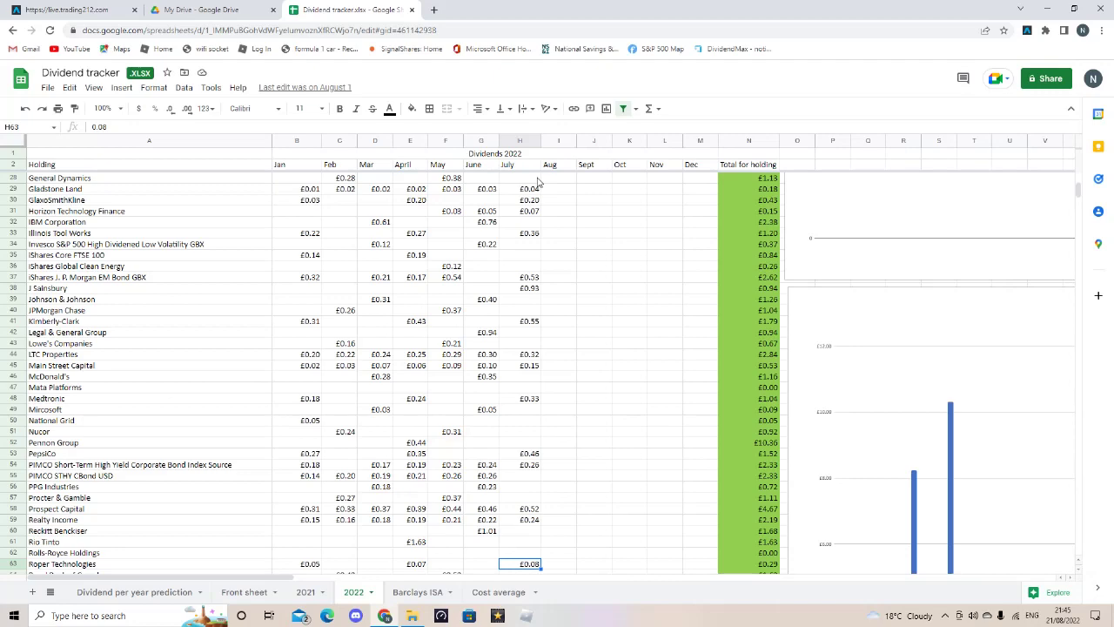
Continue through the July dividends row by row from Royal Bank of Canada down to Sysco
key("Down")
key("Down")
key("Down")
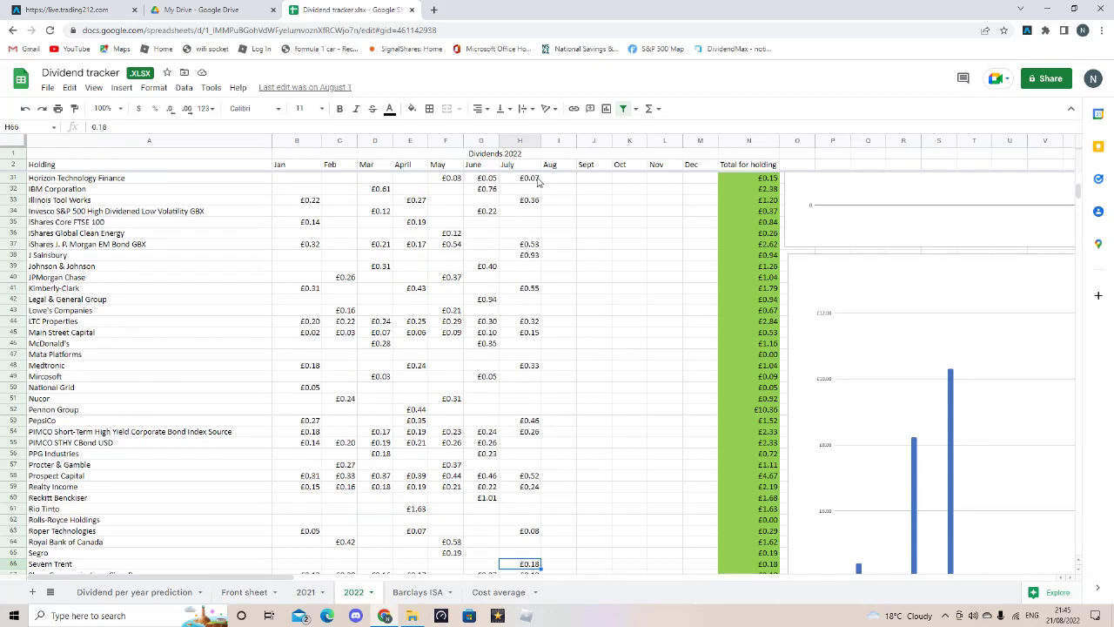
key("Down")
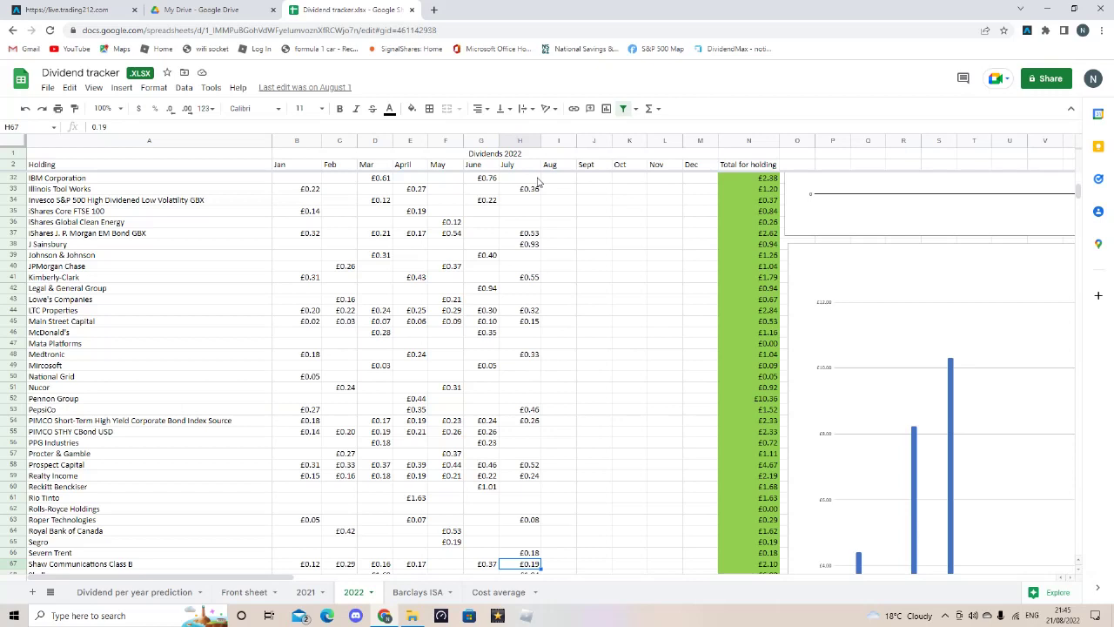
key("Down")
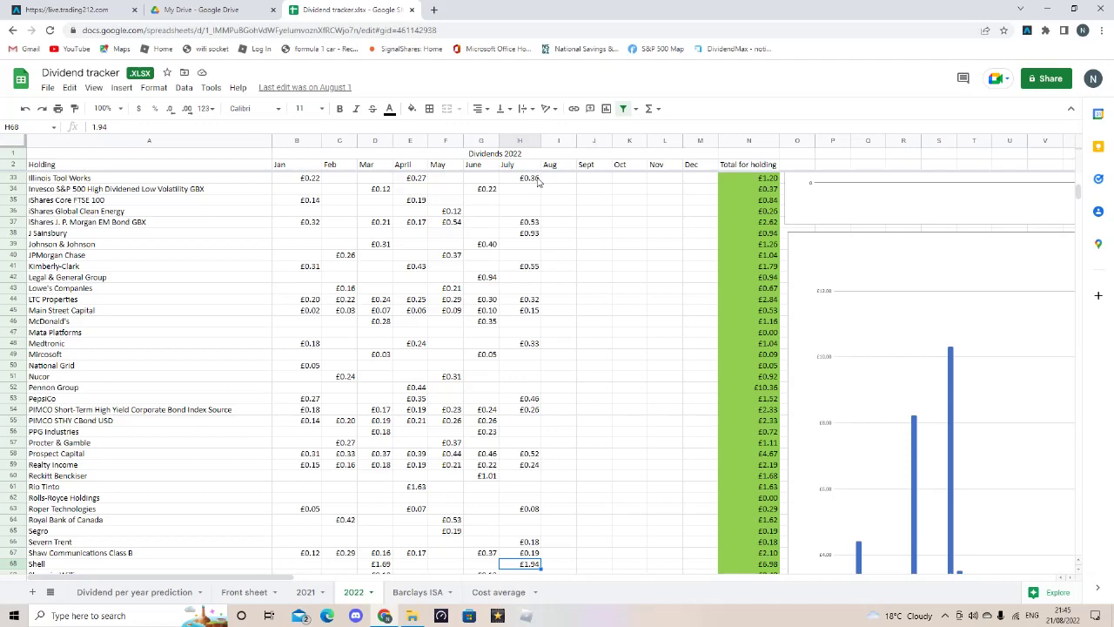
key("Down")
key("Down")
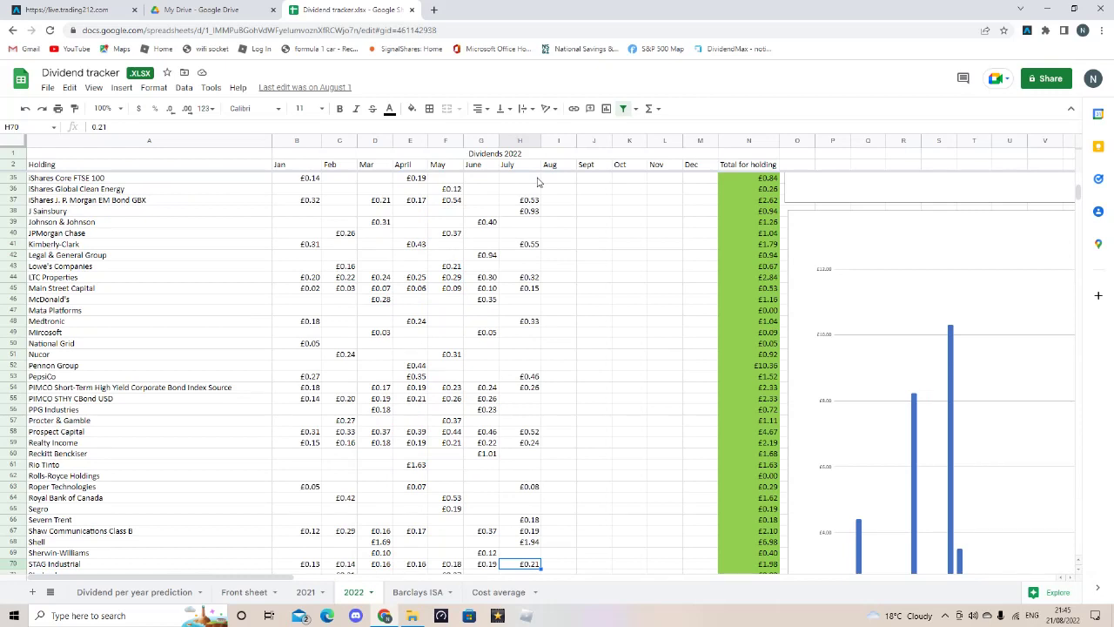
key("Down")
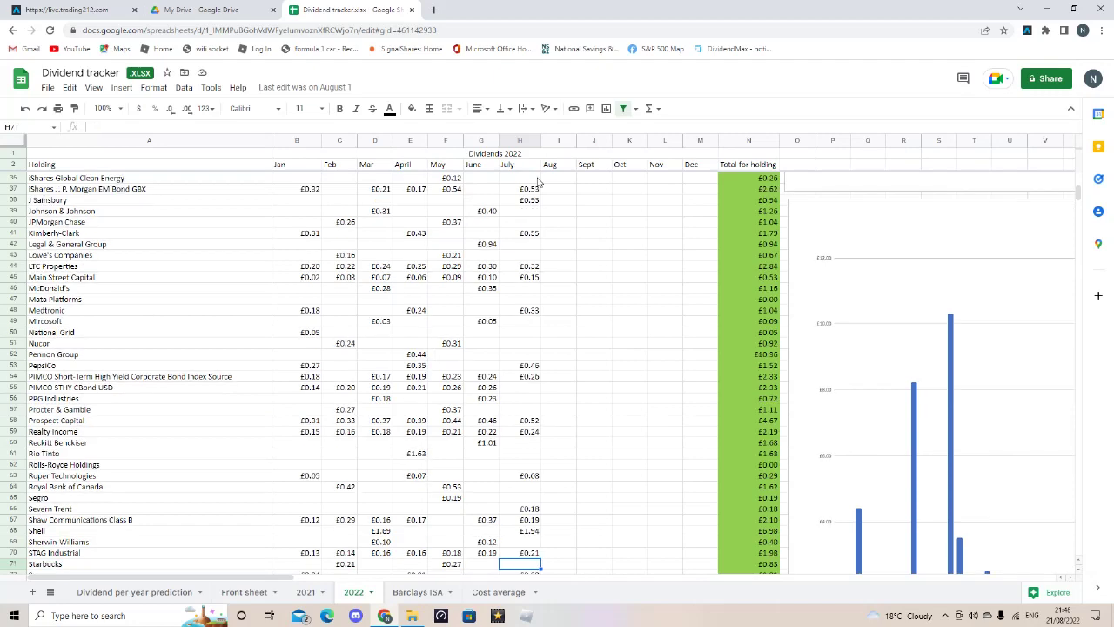
key("Down")
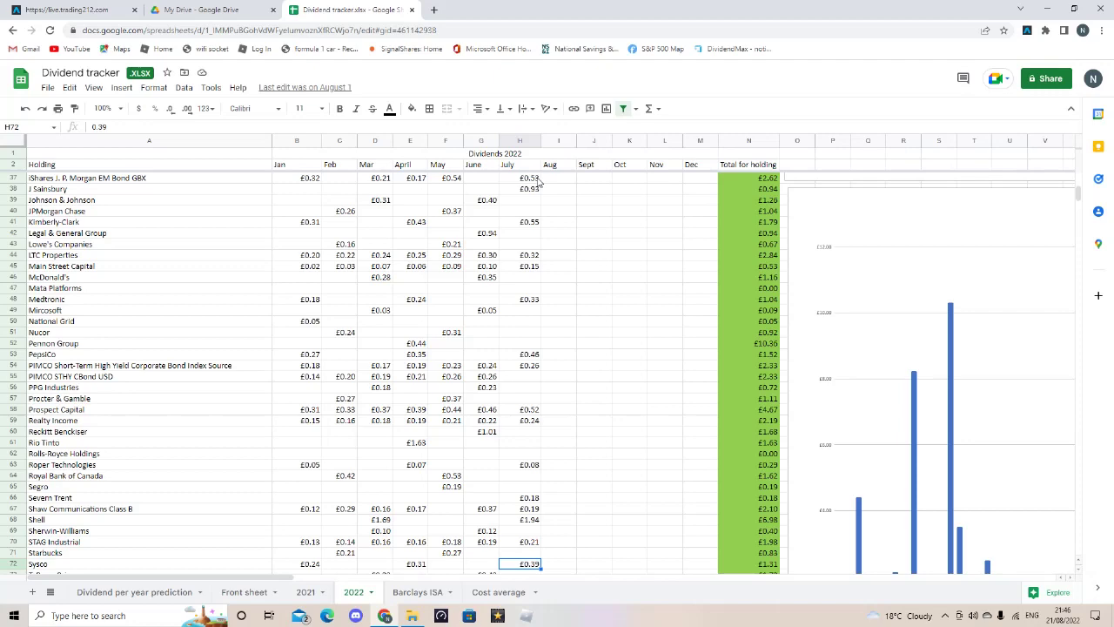
Go through the July dividend cells from T. Rowe Price down to United Utilities group
key("Down")
key("Down")
key("Down")
key("Down")
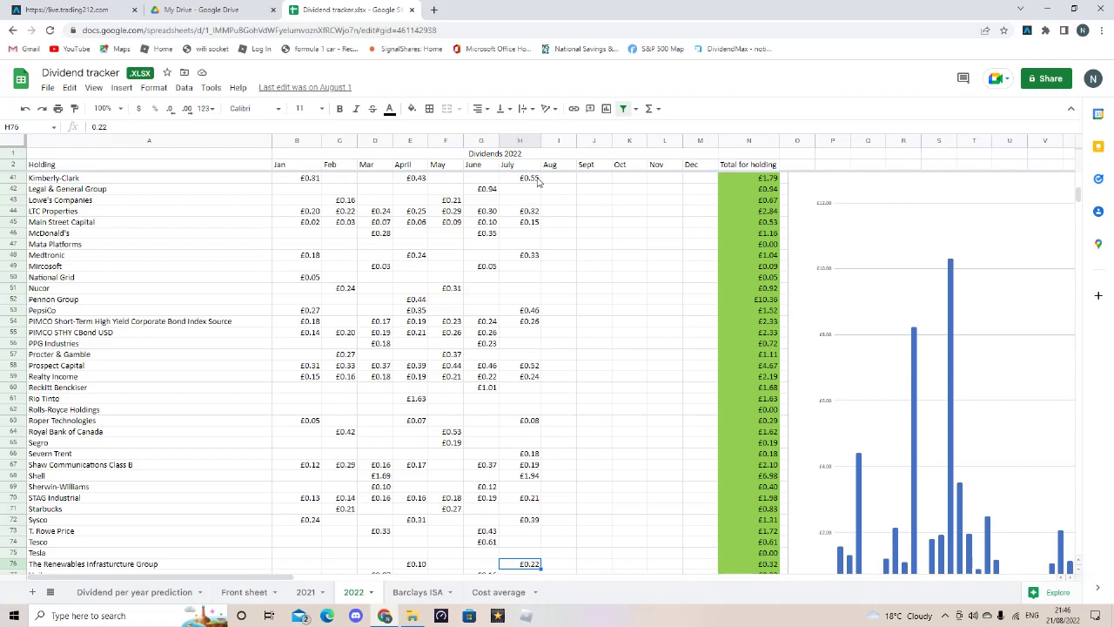
key("Down")
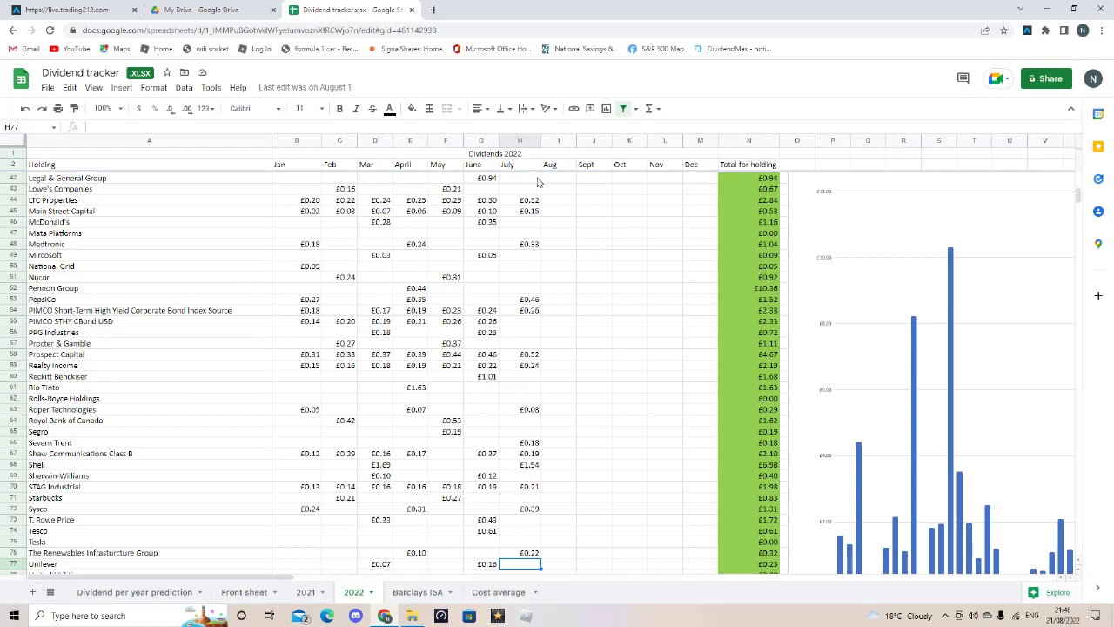
key("Up")
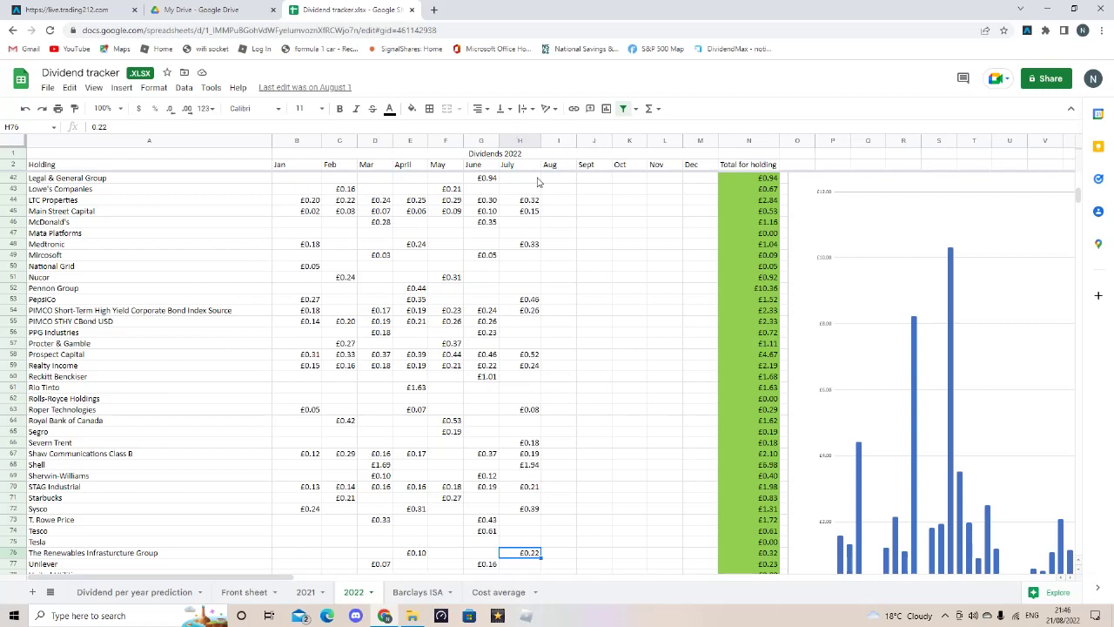
key("Down")
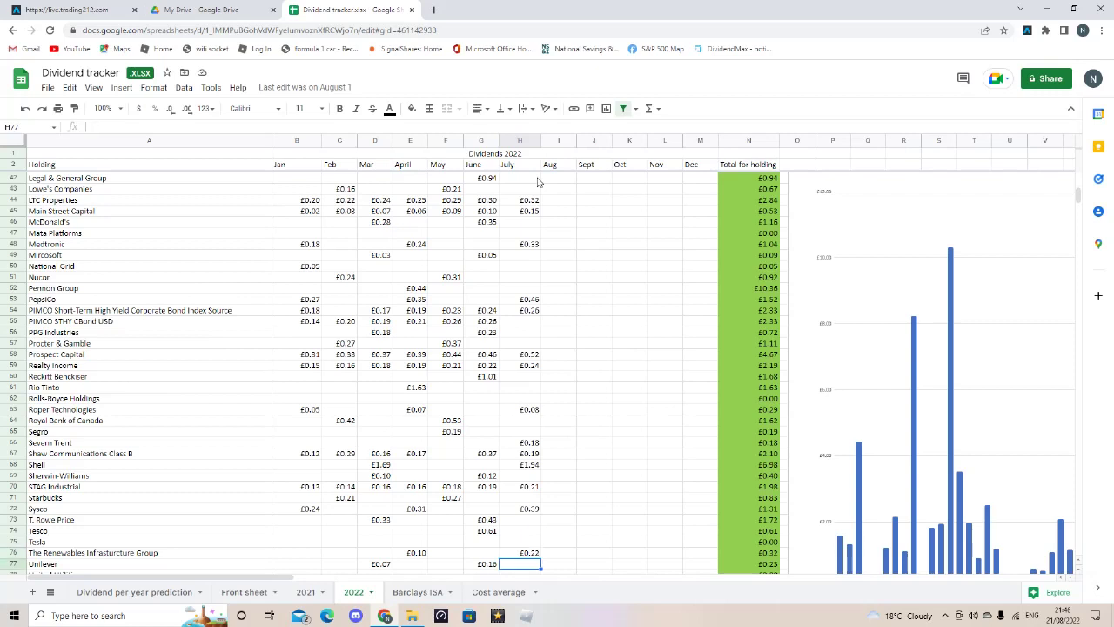
key("Down")
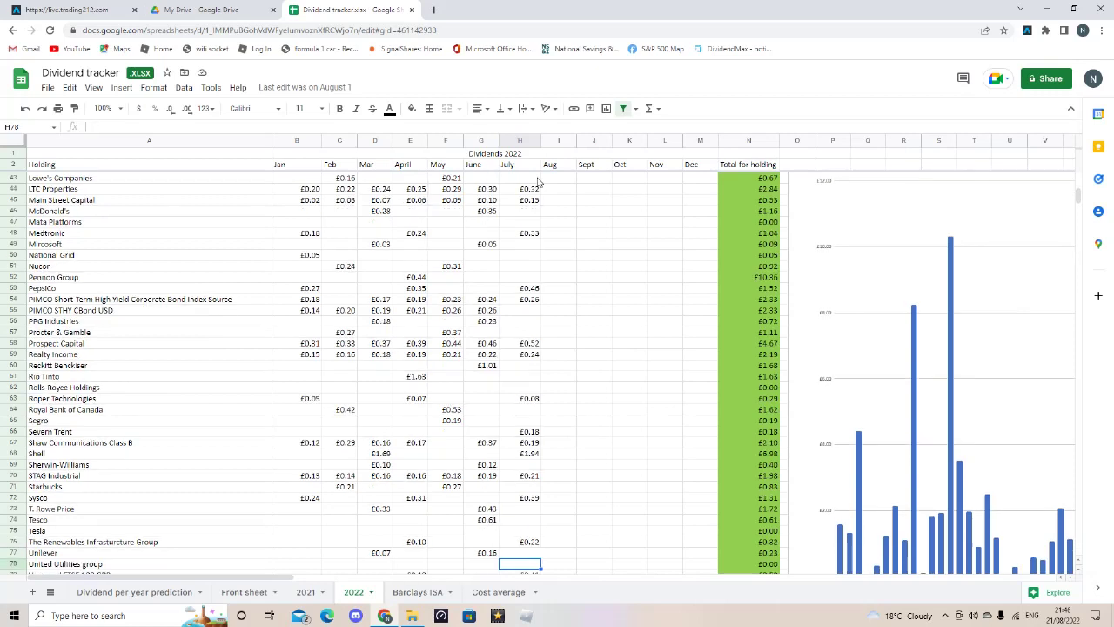
Review the July dividends of the Vanguard funds and the remaining holdings down to Whitestone
key("Down")
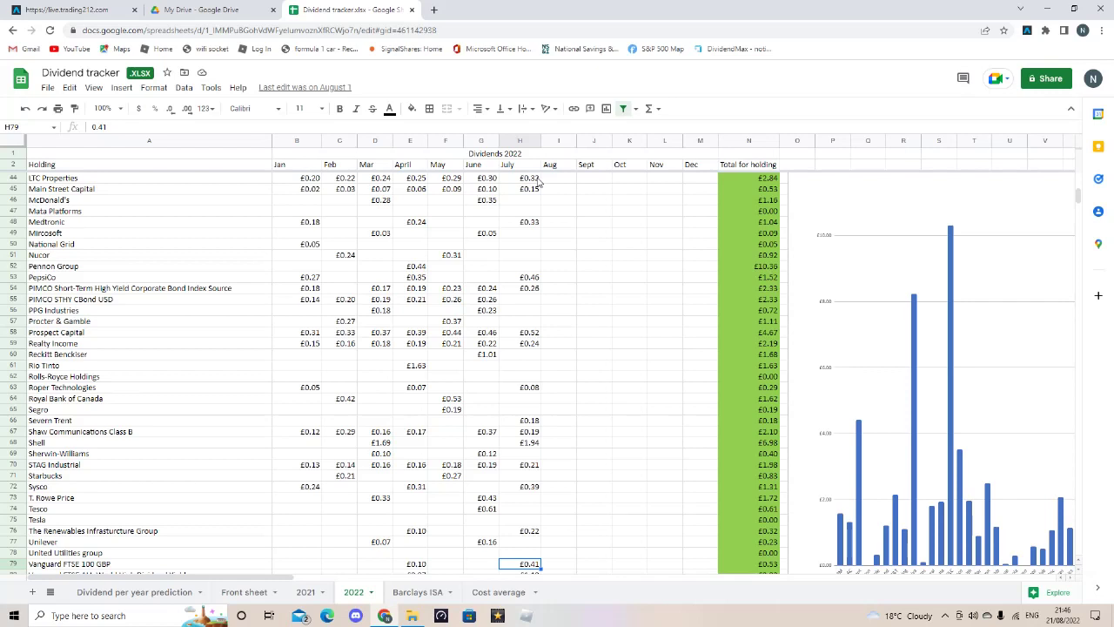
key("Down")
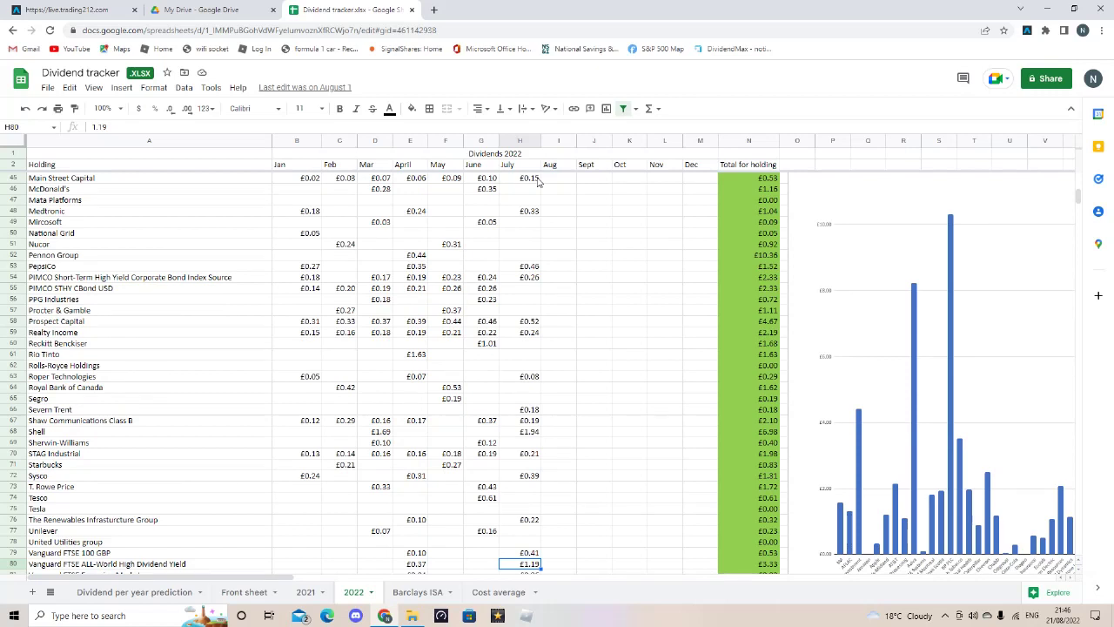
key("Down")
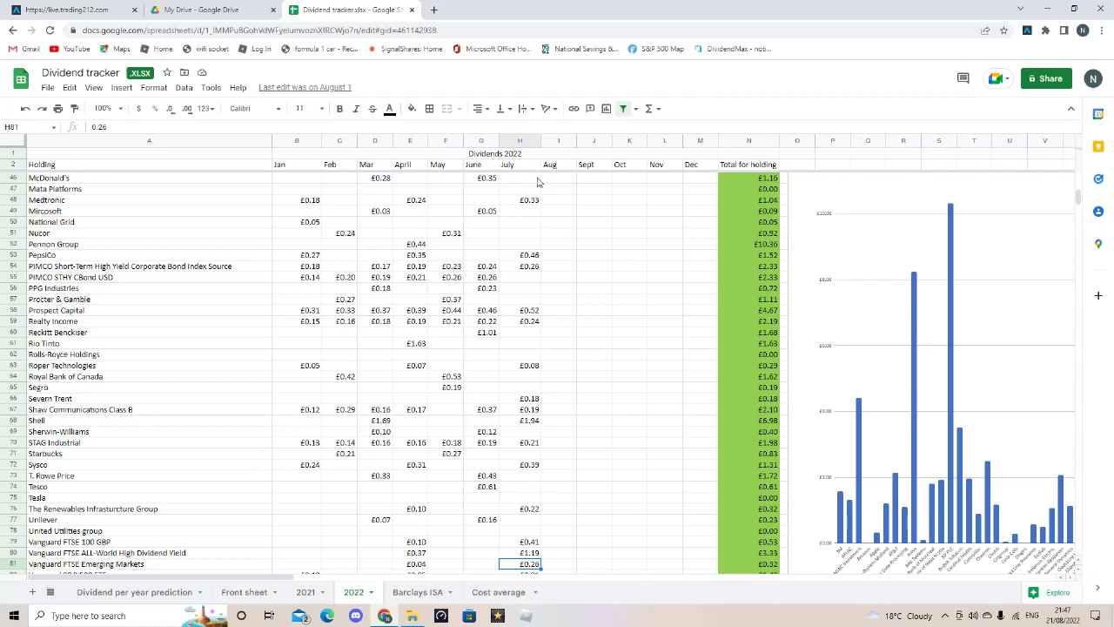
key("Down")
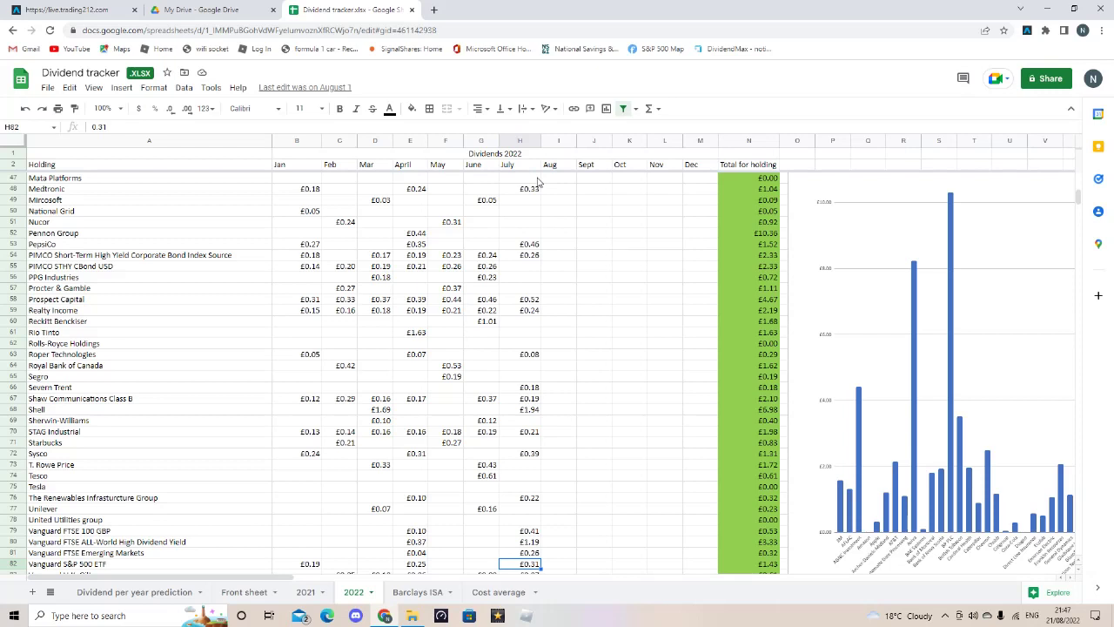
key("Down")
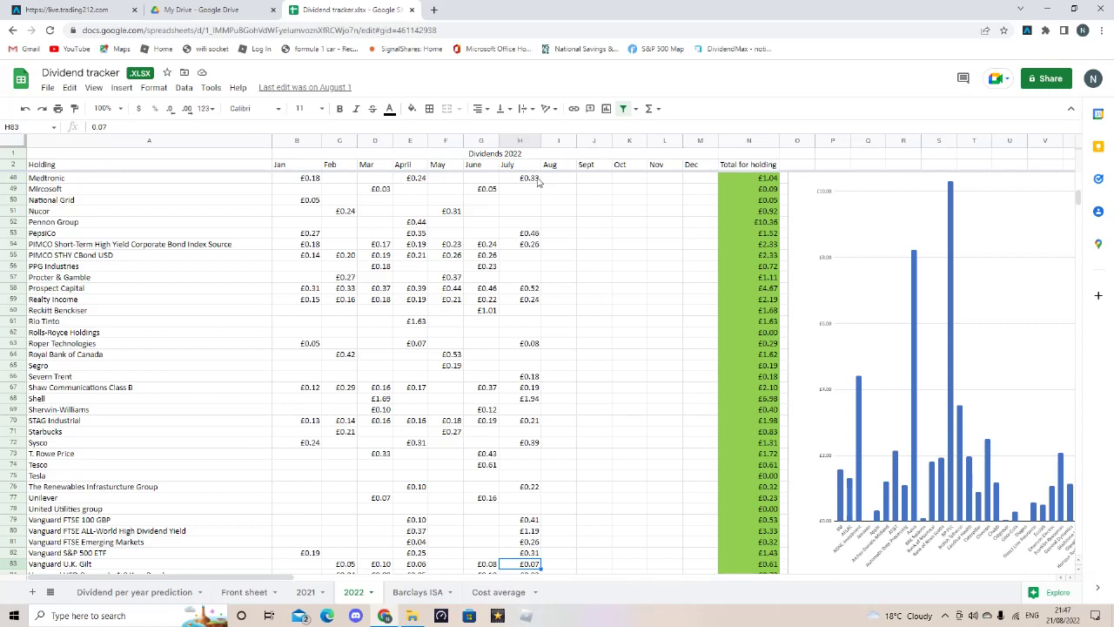
key("Down")
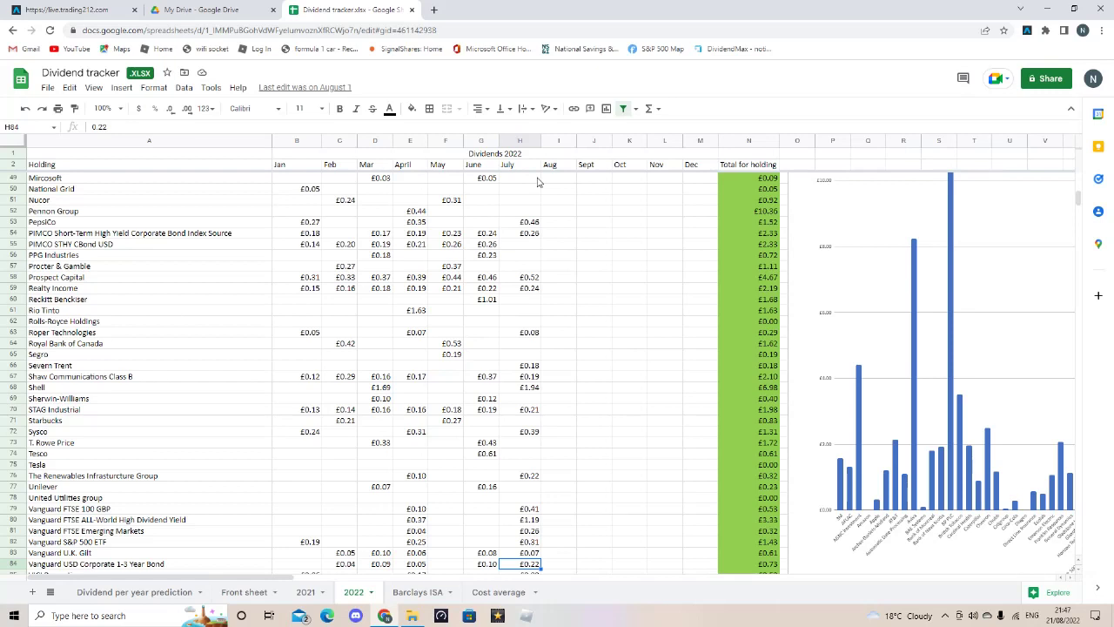
key("Down")
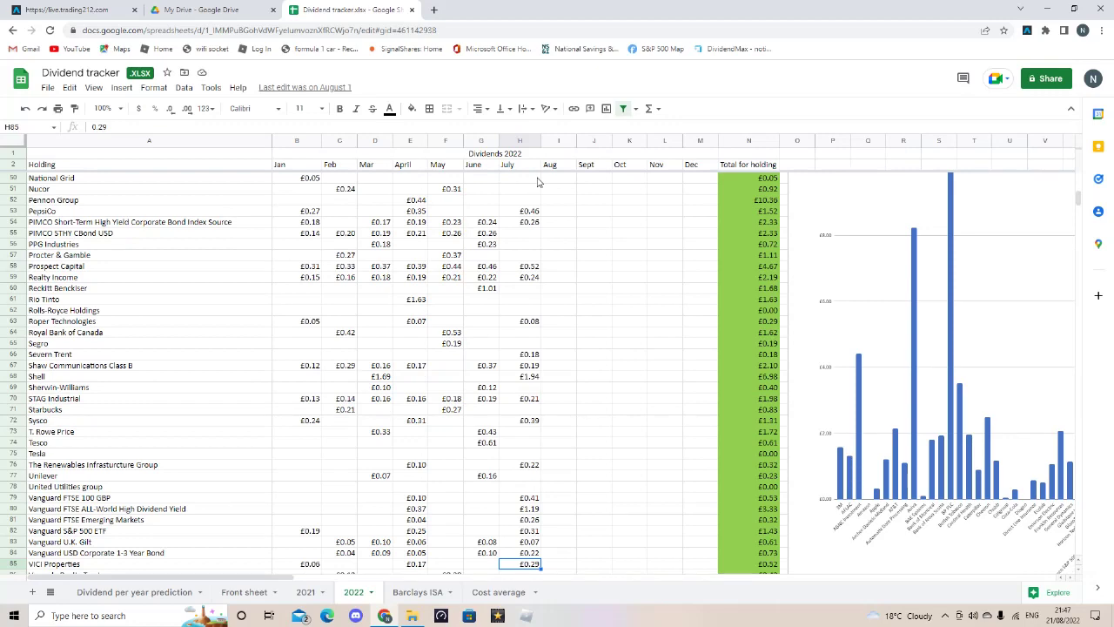
key("Down")
key("Down")
key("Down")
key("Down")
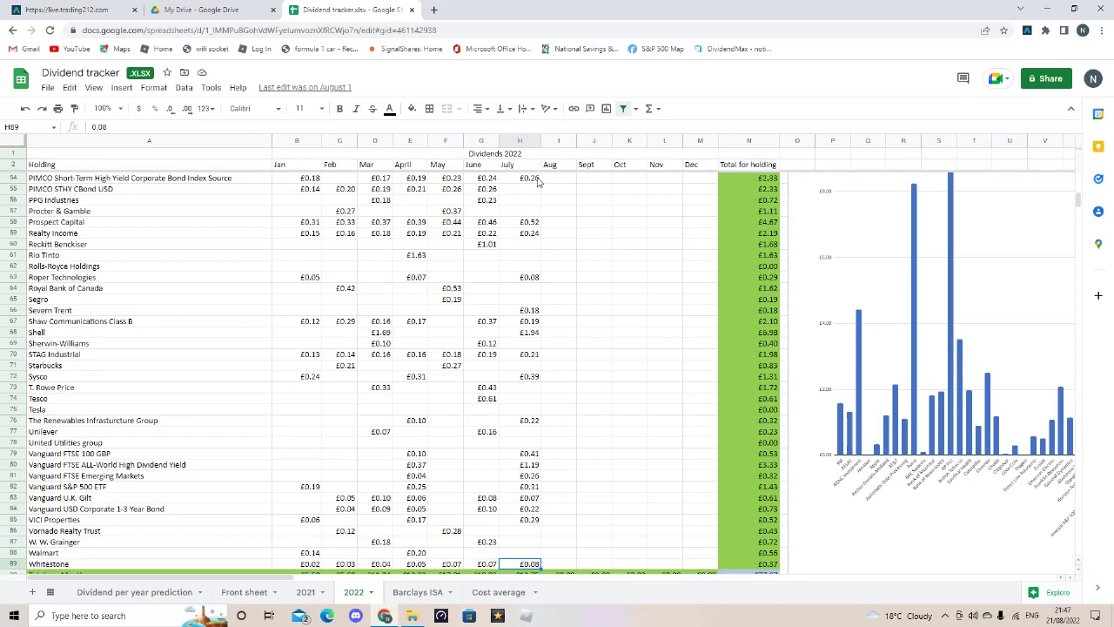
Compare July's dividend total with the earlier months back to January in the Total per Month row
key("Down")
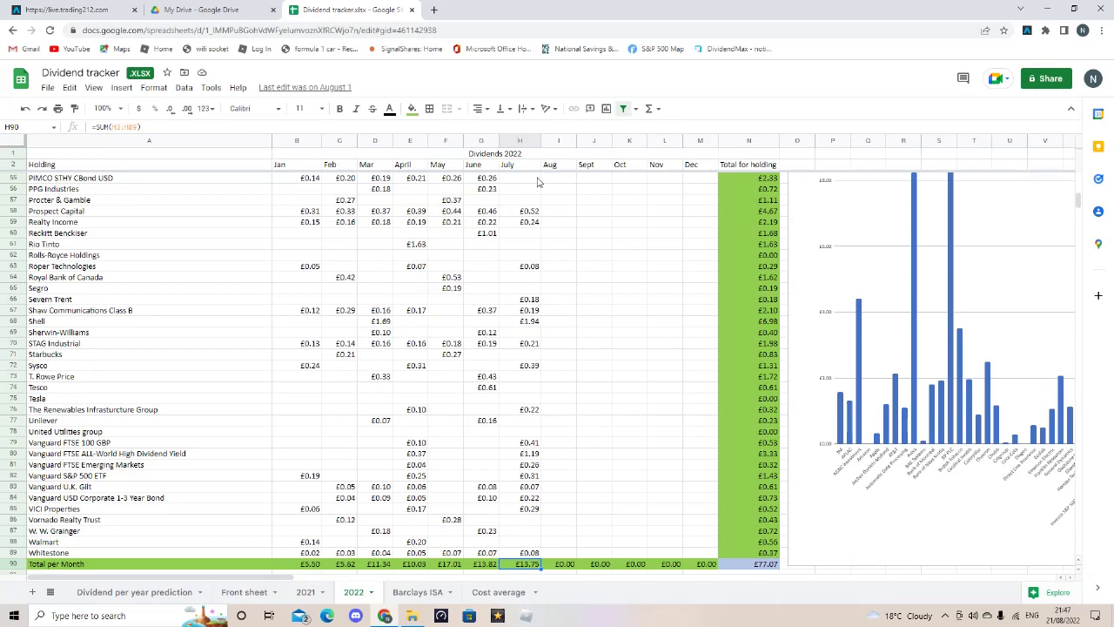
key("Left")
key("Left")
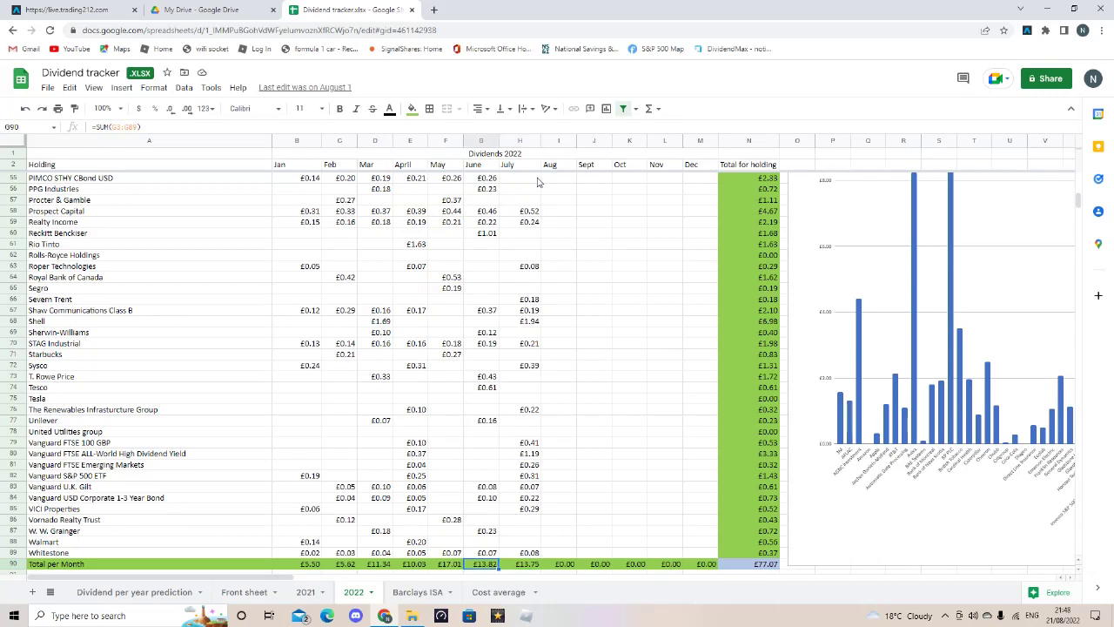
key("Right")
key("Right")
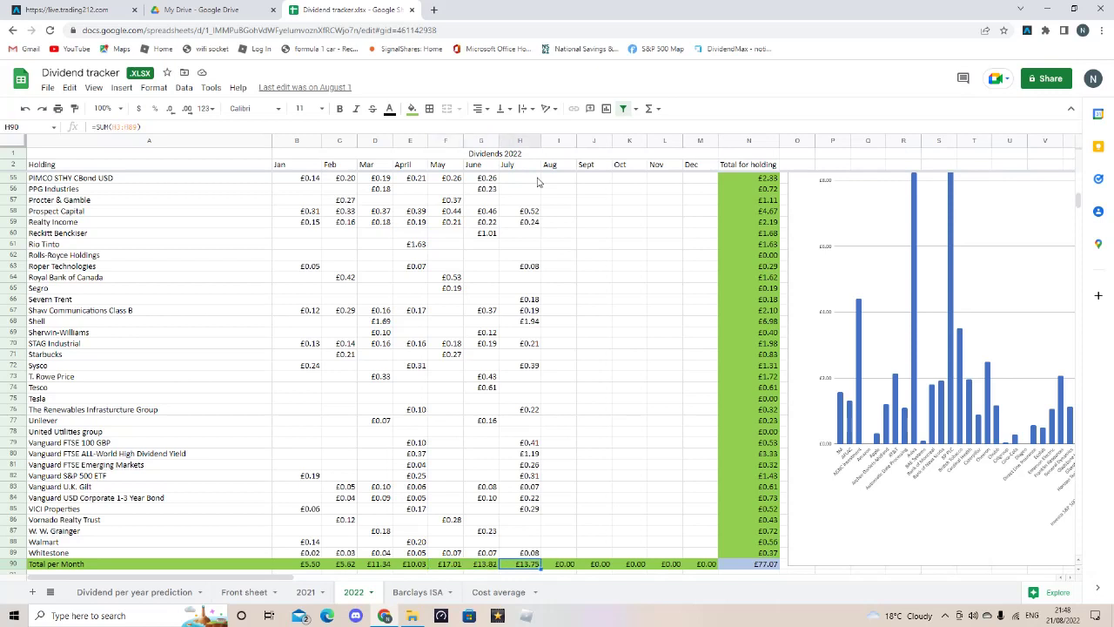
key("Left")
key("Left")
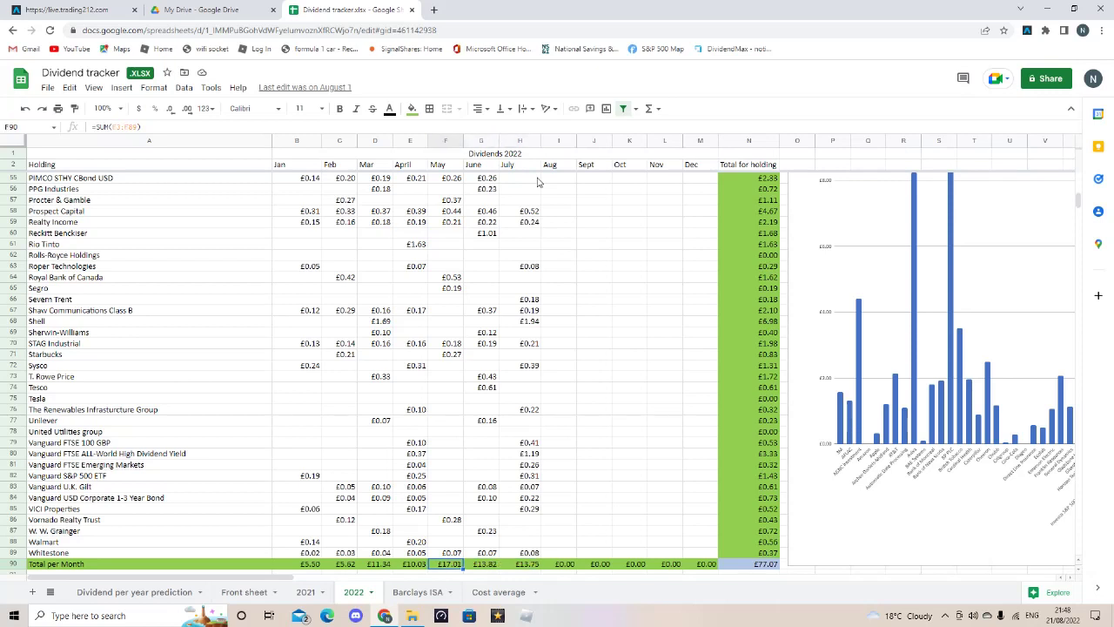
key("Left")
key("Left")
key("Left")
key("Left")
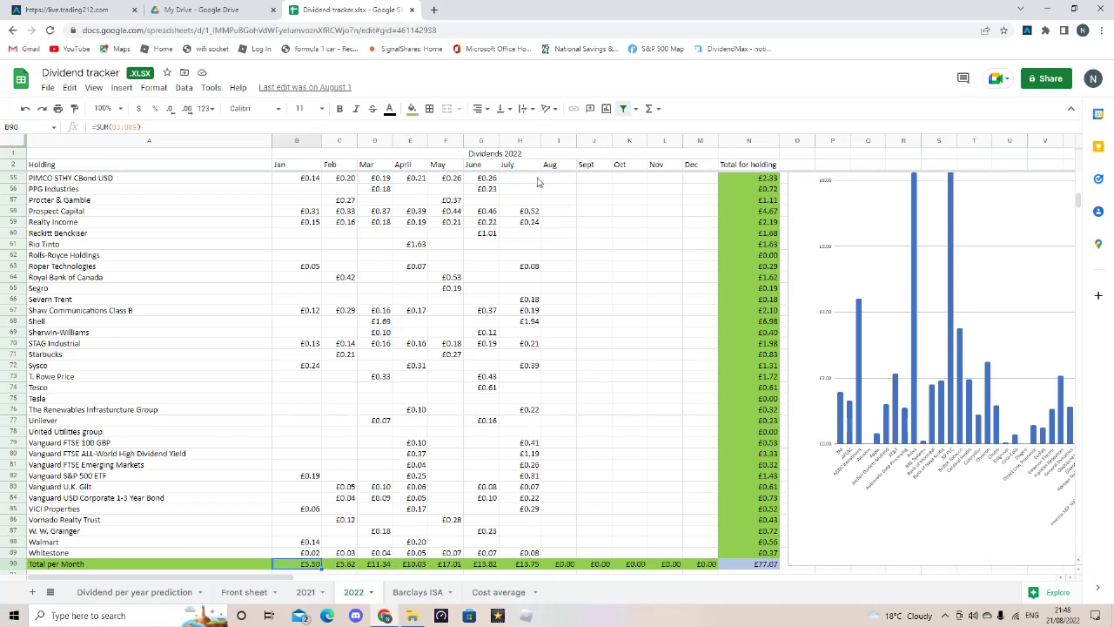
key("Right")
key("Right")
key("Right")
key("Right")
key("Right")
key("Right")
key("Right")
key("Left")
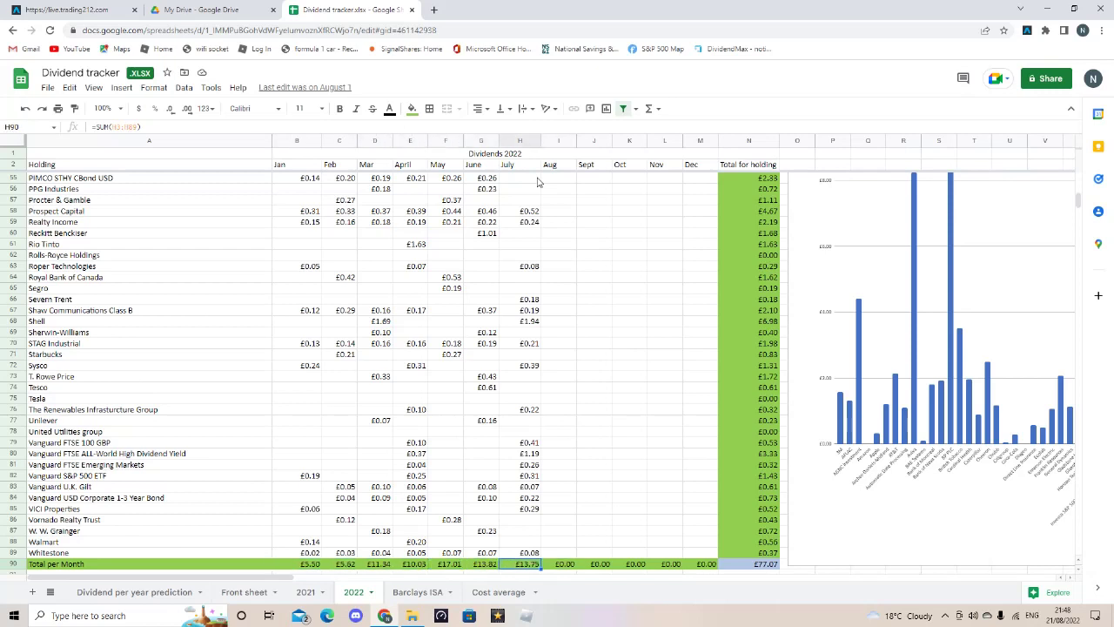
Examine the yearly summary figures below the monthly totals, from money deposited this year down to average money deposited per month
key("Down")
key("Down")
key("Down")
key("Down")
key("Down")
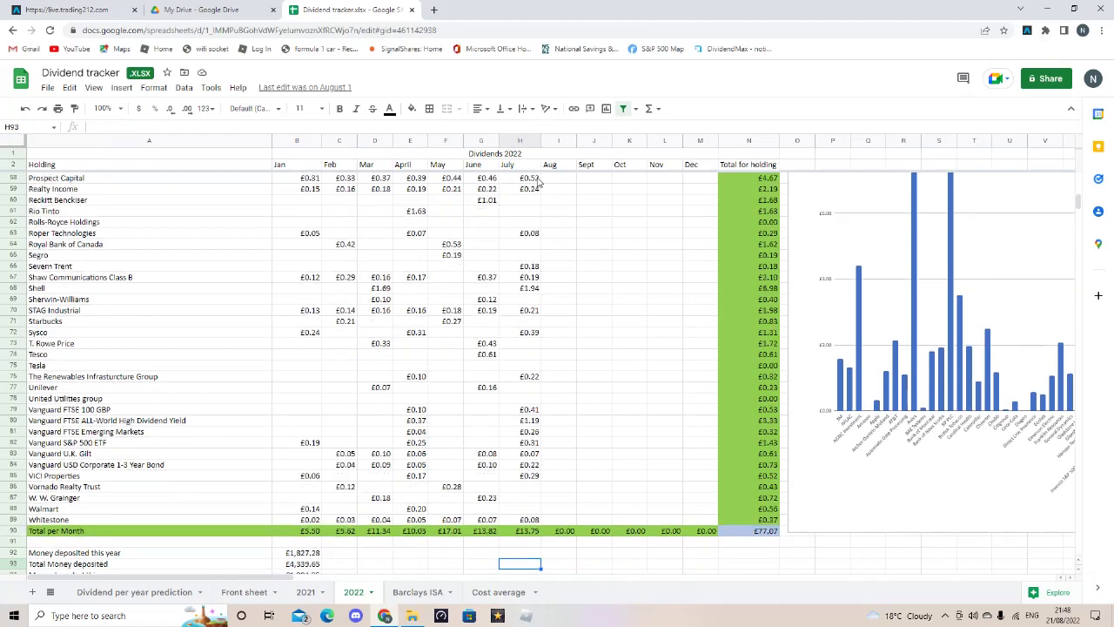
key("Down")
key("Down")
key("Down")
key("Down")
key("Down")
key("Down")
key("Down")
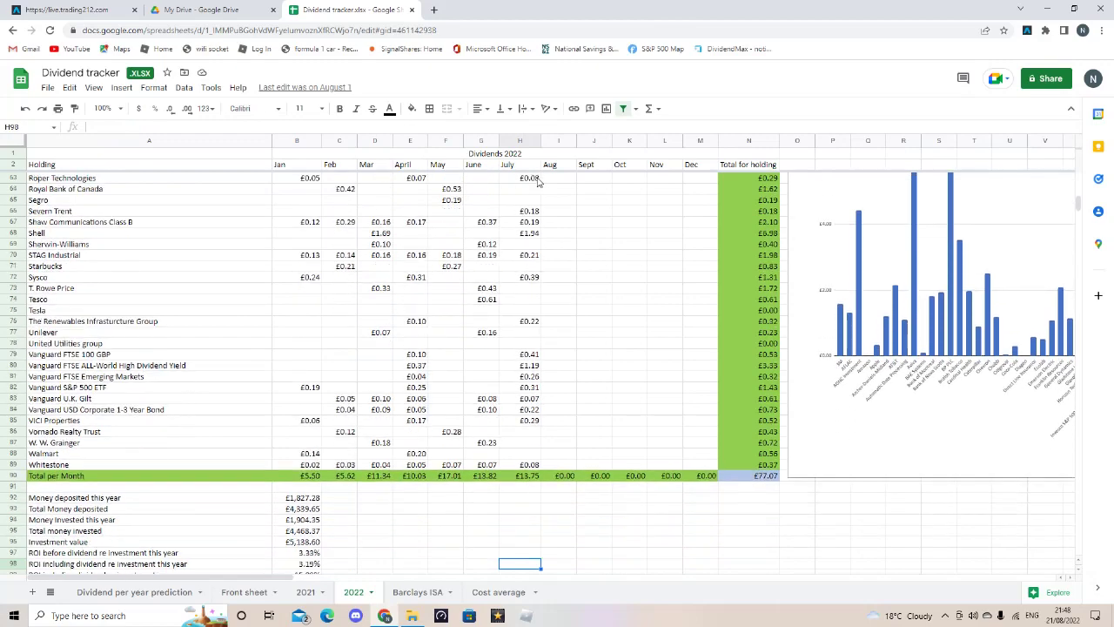
key("Down")
key("Down")
key("Down")
key("Down")
key("Down")
key("Down")
key("Down")
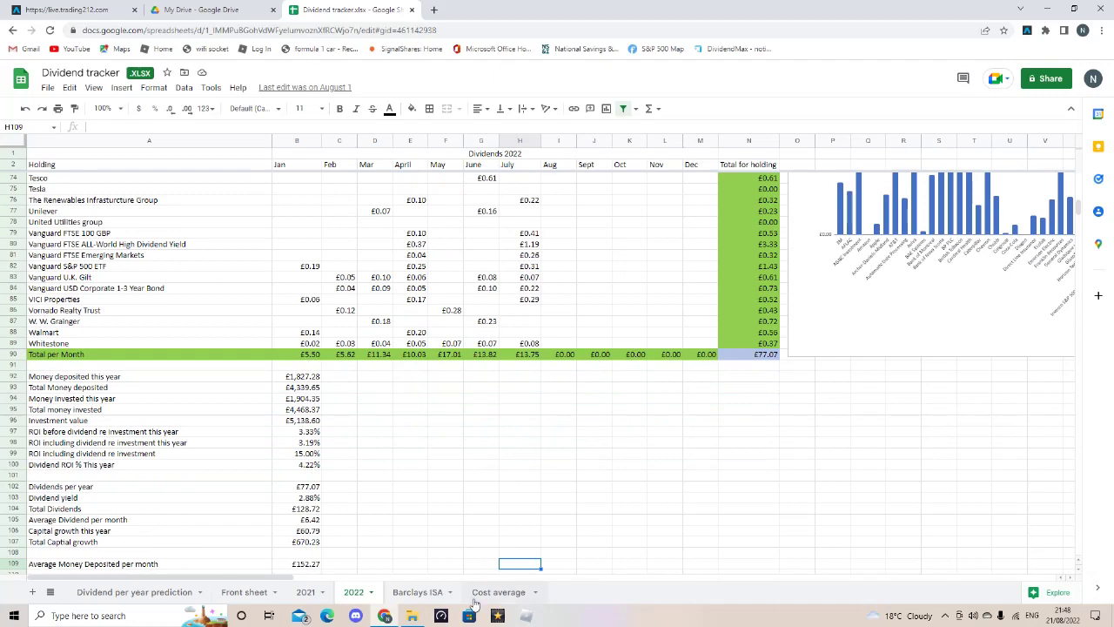
Check the Year 1 and Year 2 deposits and balances on the Barclays ISA sheet and return to the 2022 sheet
left_click(411, 592)
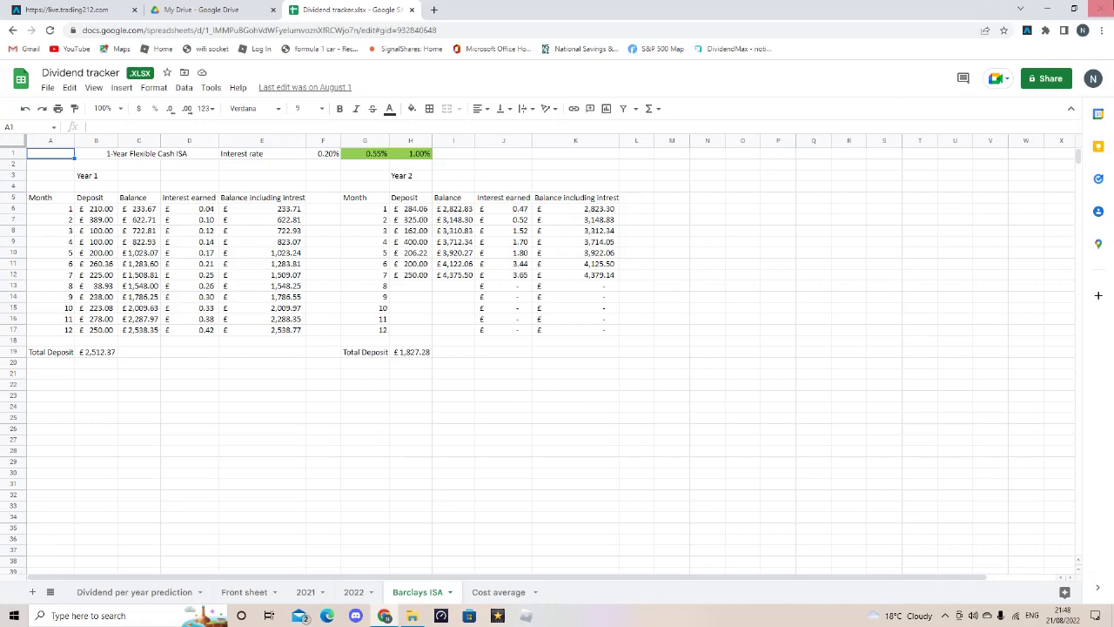
left_click(354, 592)
Review the total money deposited, the money invested and the investment value in the 2022 yearly summary
key("Up")
key("Up")
key("Up")
key("Up")
key("Up")
key("Up")
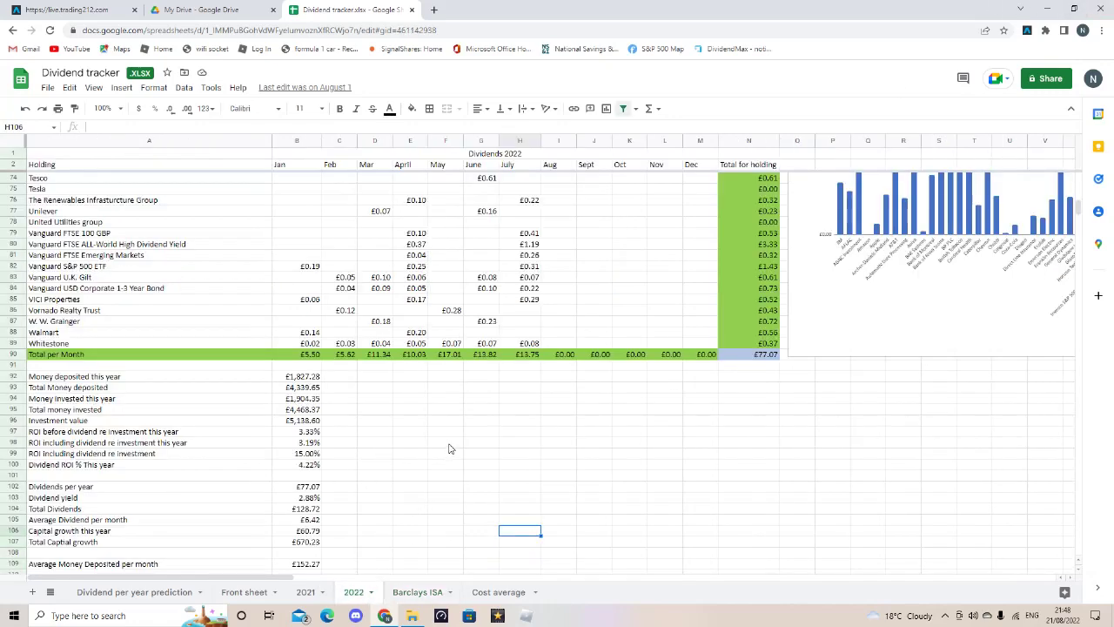
key("Up")
key("Up")
key("Up")
key("Up")
key("Up")
key("Up")
key("Up")
key("Up")
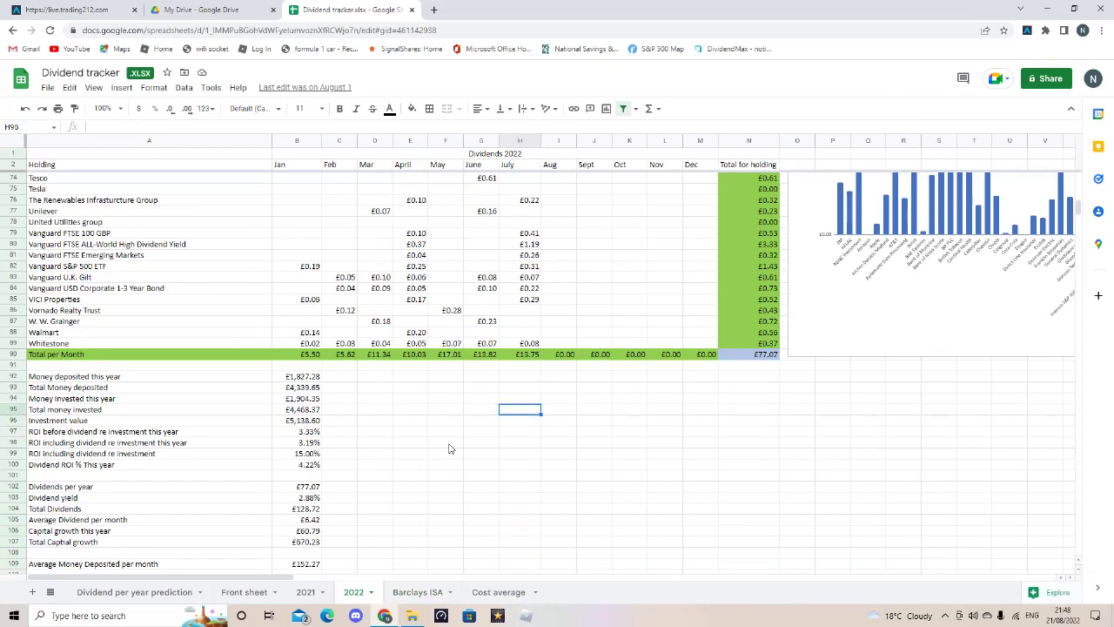
key("Left")
key("Left")
key("Left")
key("Left")
key("Left")
key("Left")
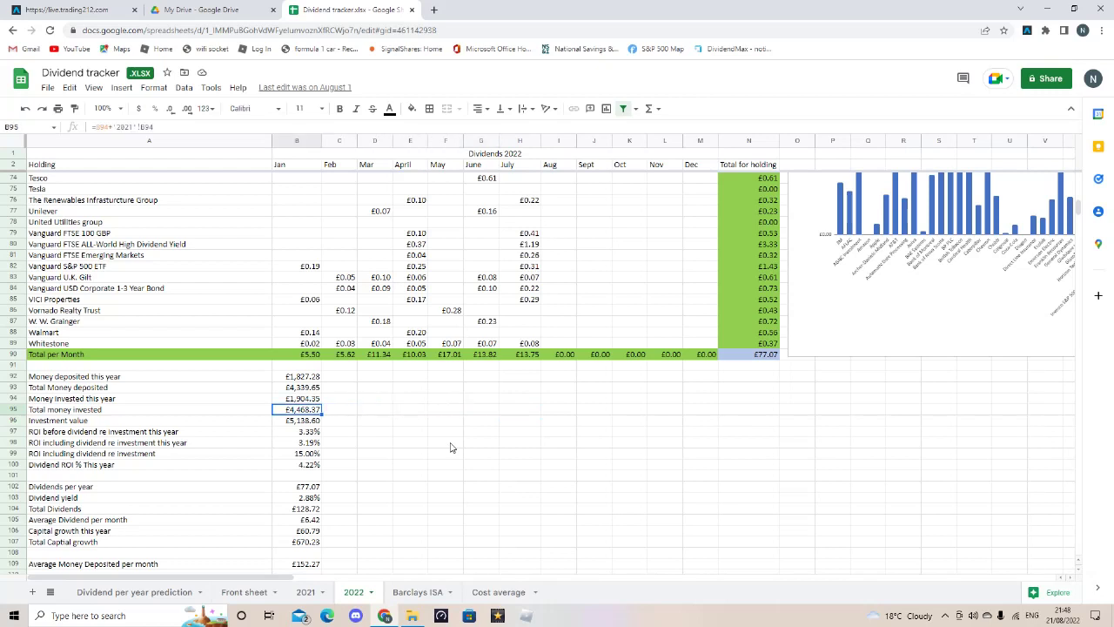
key("Up")
key("Up")
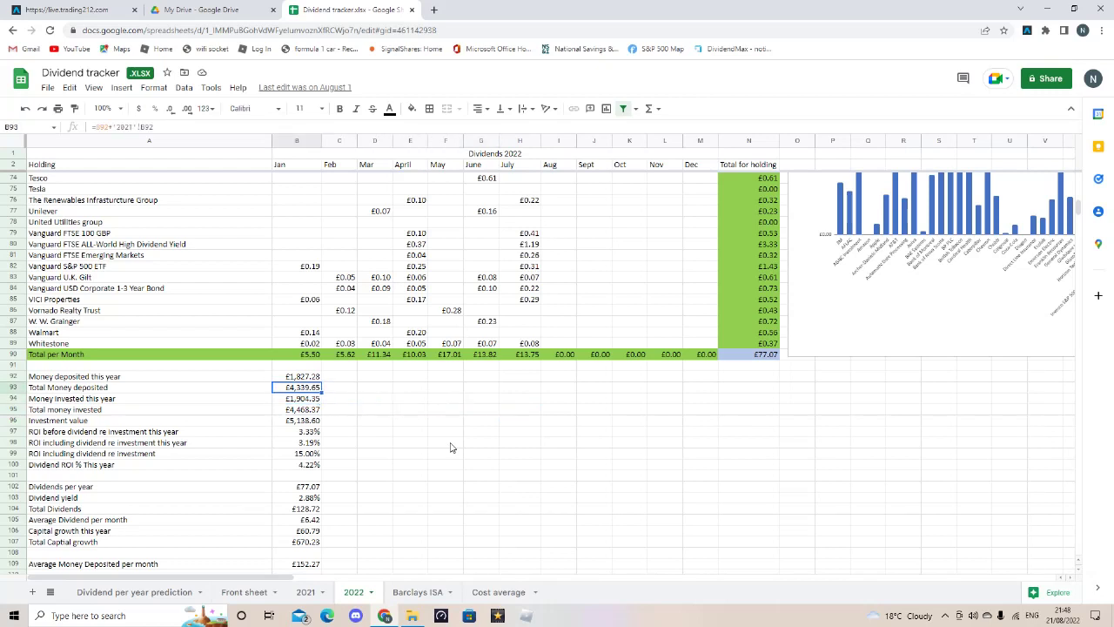
key("Down")
key("Down")
key("Down")
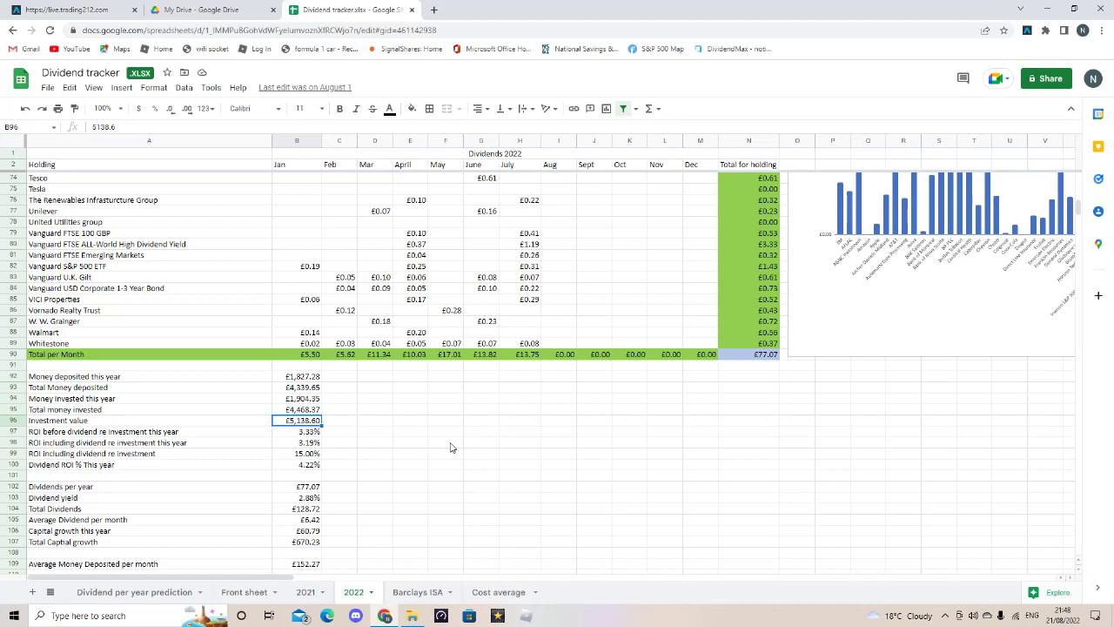
Look at the Barclays ISA sheet again and go through the 2022 ROI figures down to Dividend ROI % This year
left_click(419, 591)
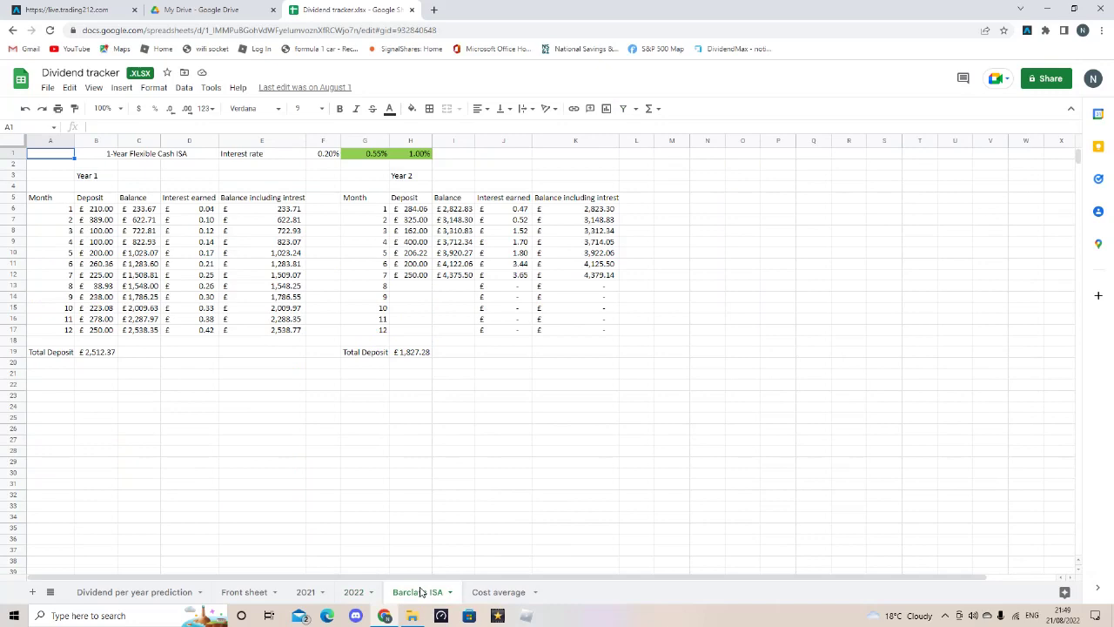
left_click(352, 593)
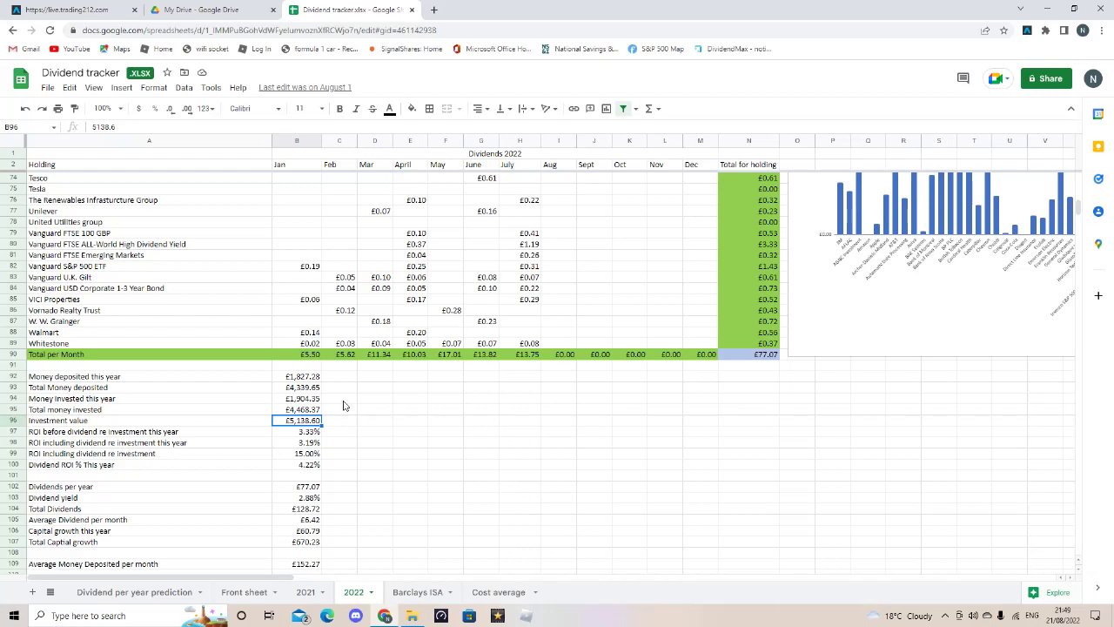
key("Down")
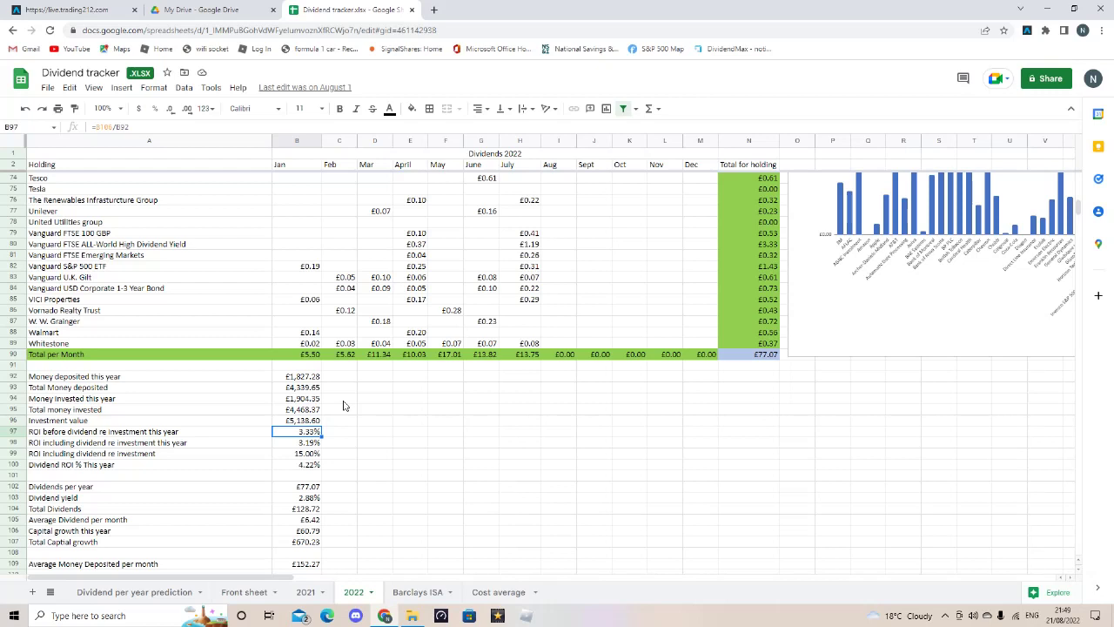
key("Down")
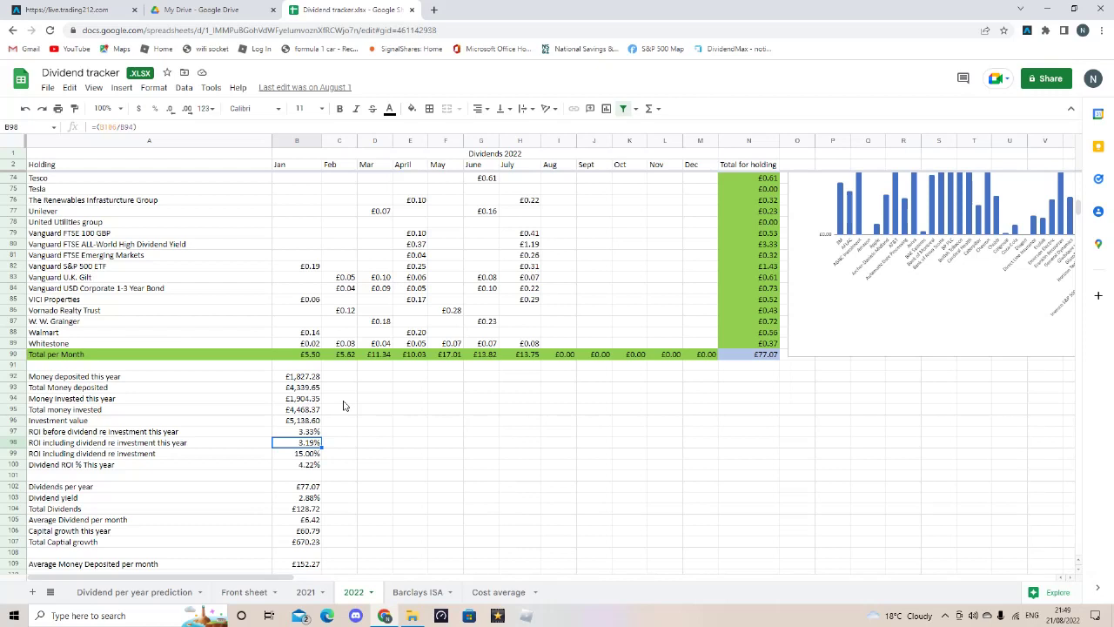
key("Down")
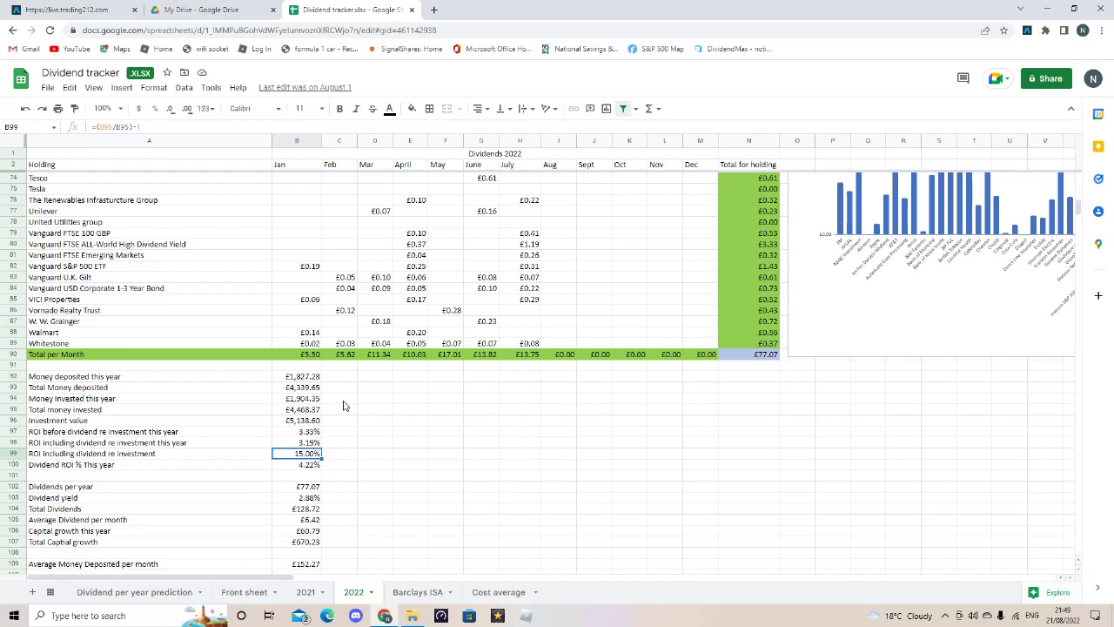
key("Down")
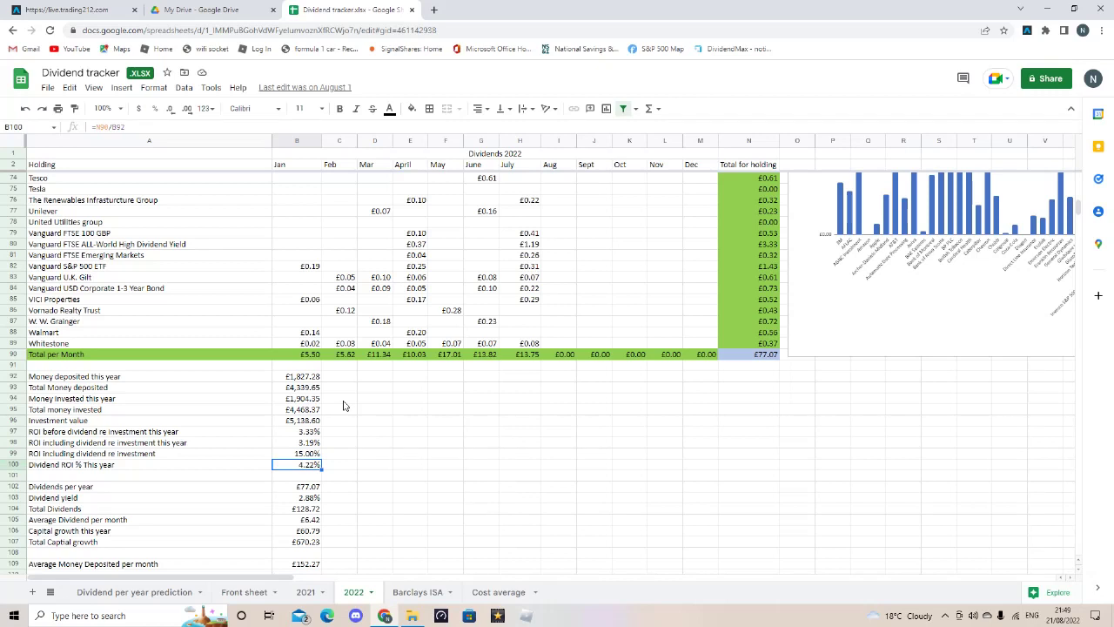
Go through the 2022 summary figures from dividends per year and dividend yield down to capital growth and average money deposited per month
key("Down")
key("Down")
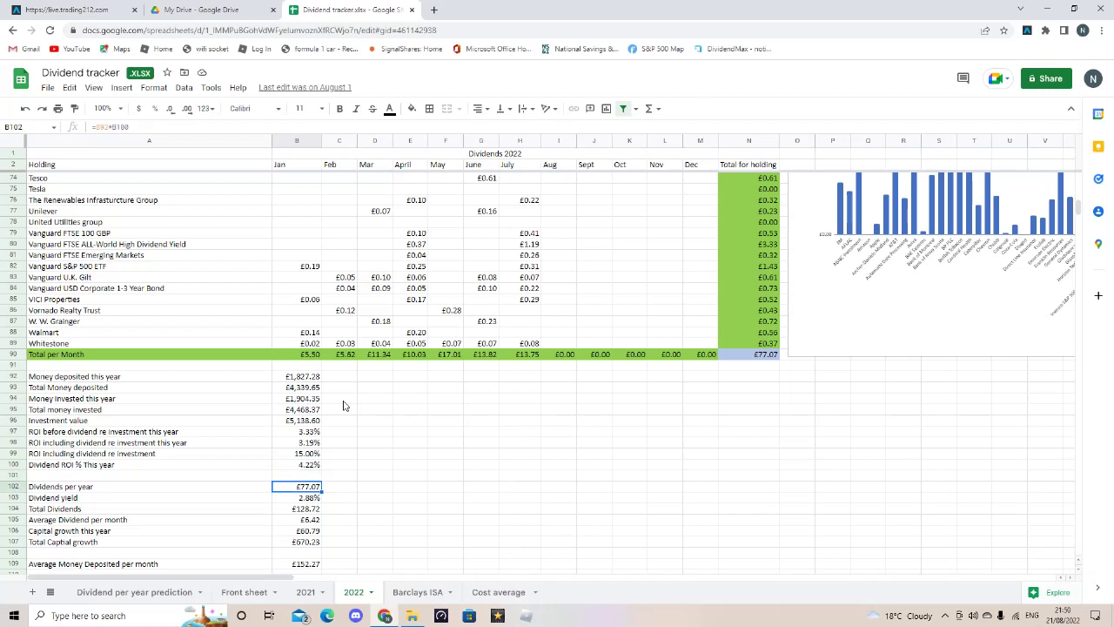
key("Down")
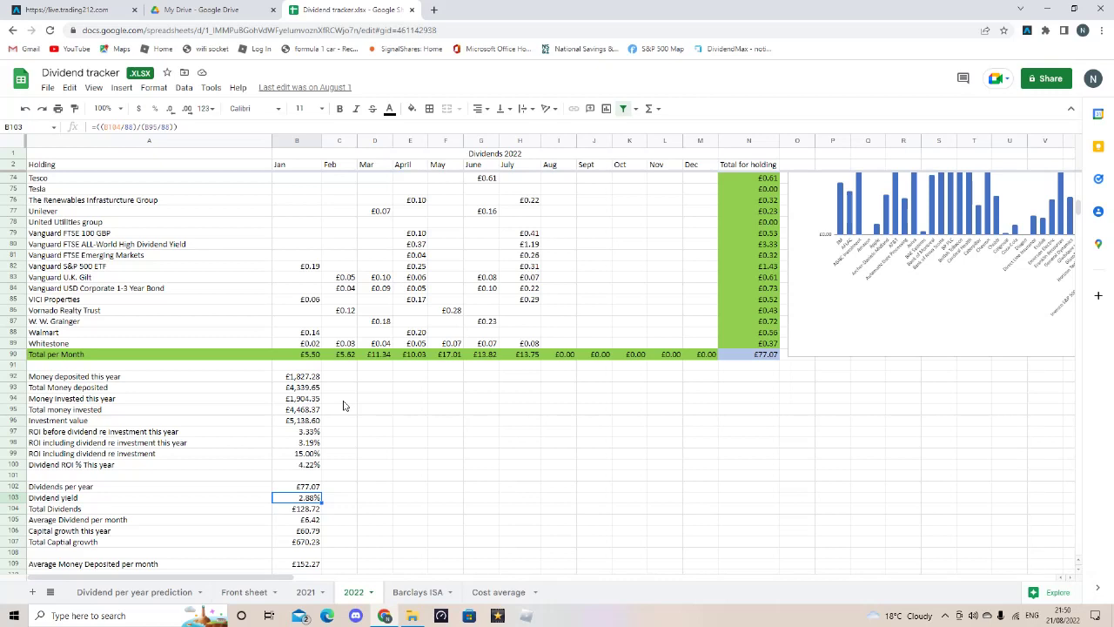
key("Down")
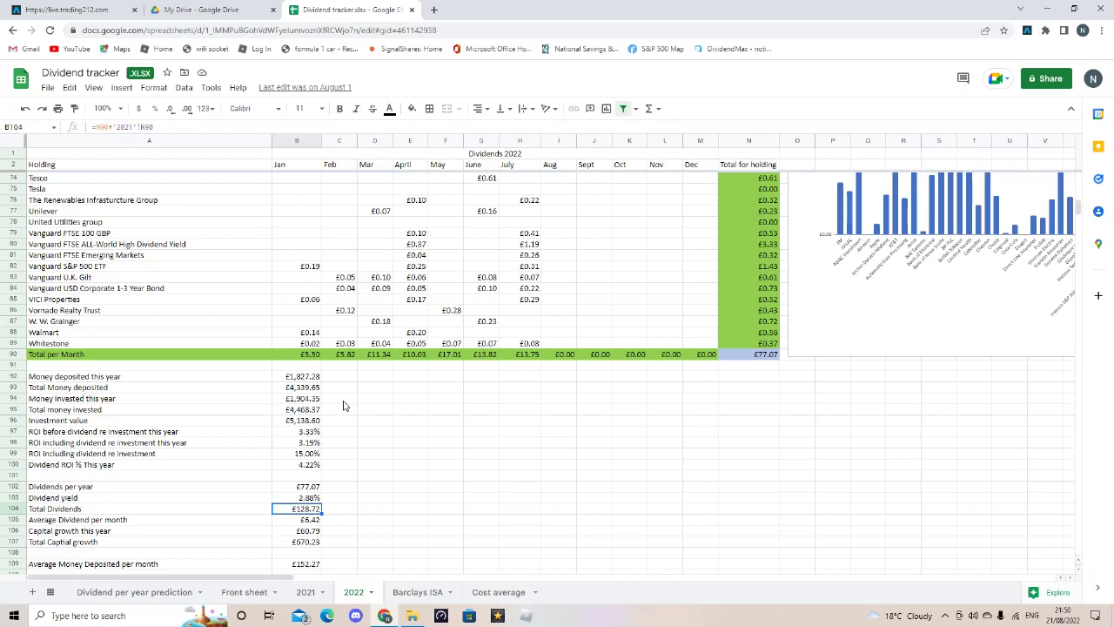
key("Down")
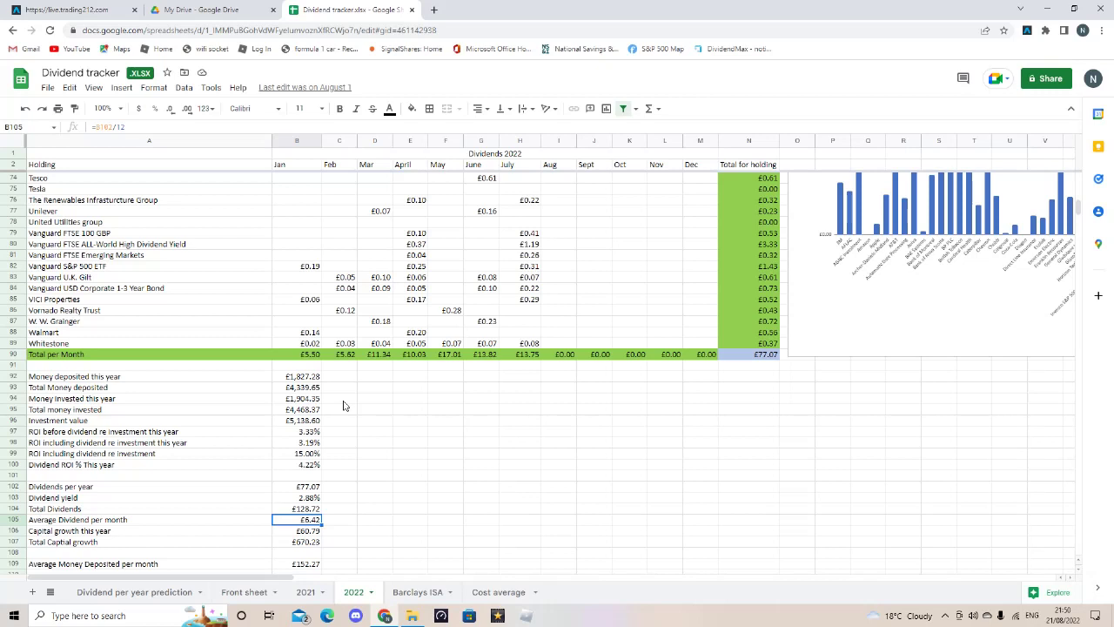
key("Down")
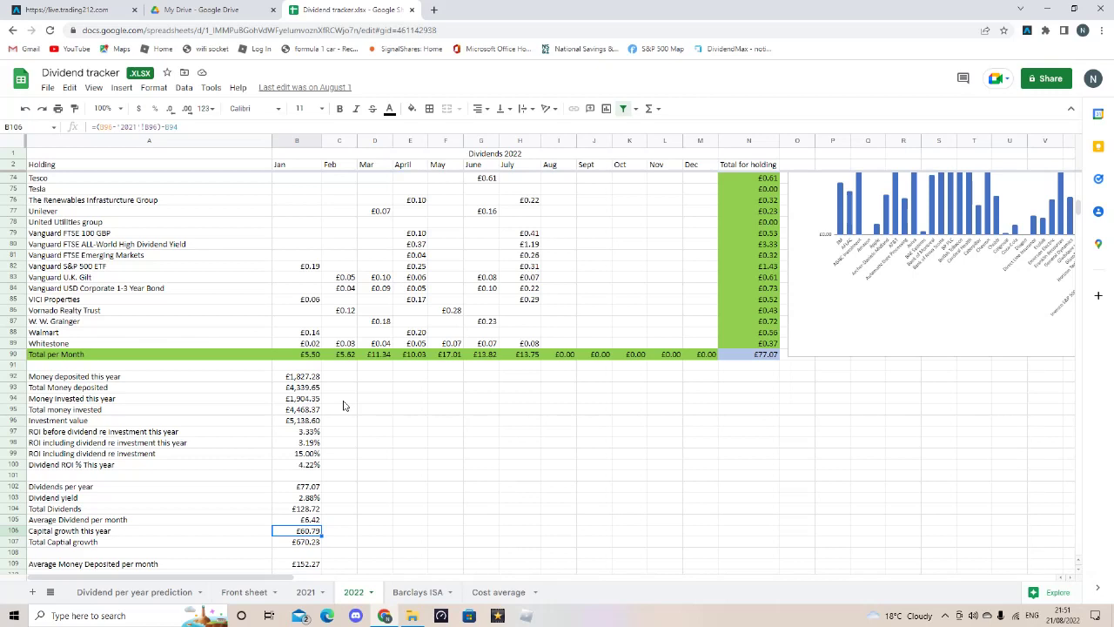
key("Down")
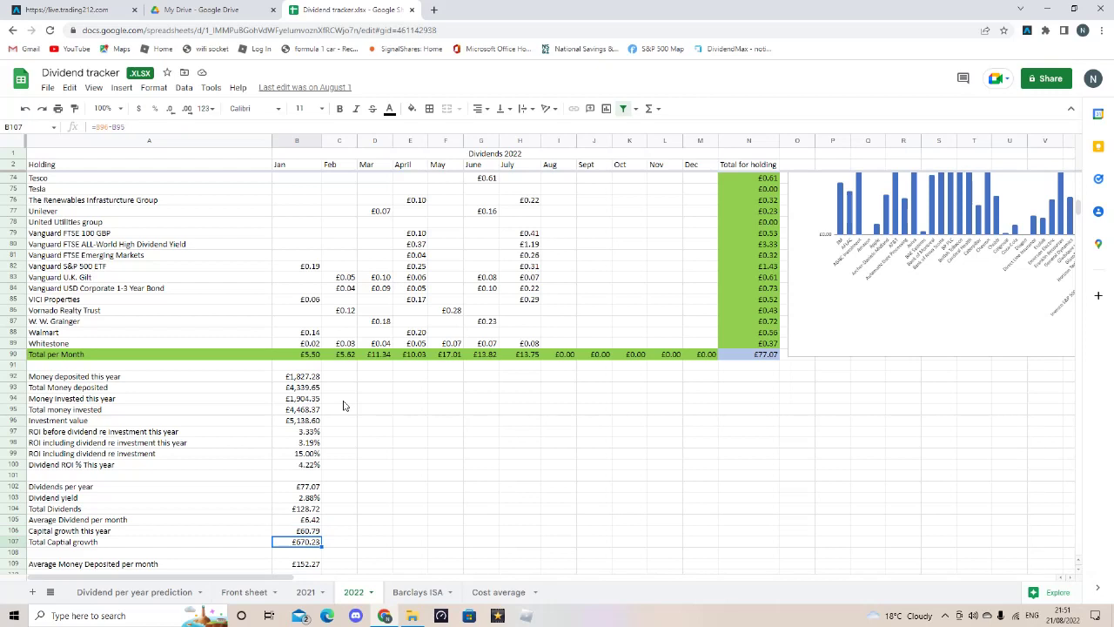
key("Down")
key("Down")
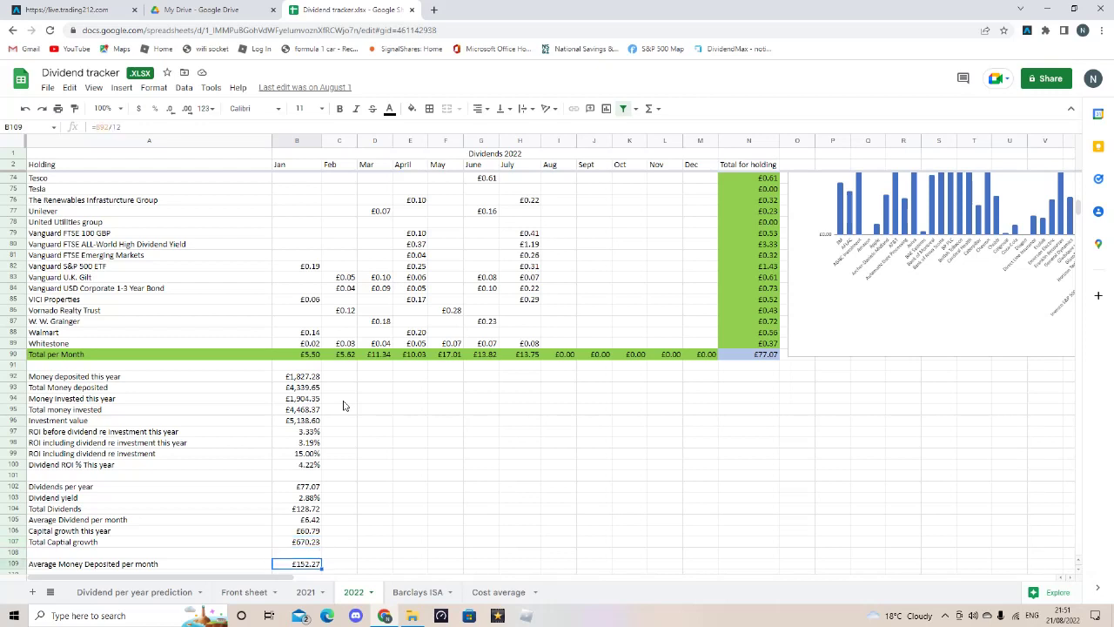
key("Down")
key("Up")
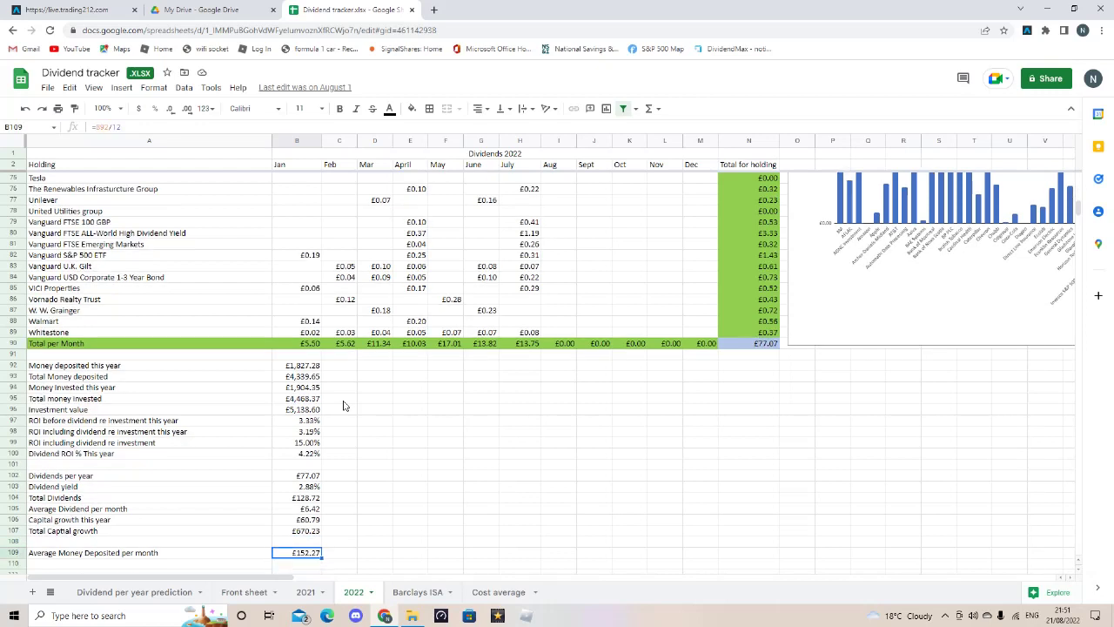
Examine the full Dividend return per holding chart beside the 2022 Total for holding column, comparing the bars up to the chart title
key("Up")
key("Up")
key("Up")
key("Up")
key("Up")
key("Up")
key("Up")
key("Up")
key("Up")
key("Up")
key("Up")
key("Up")
key("Up")
key("Up")
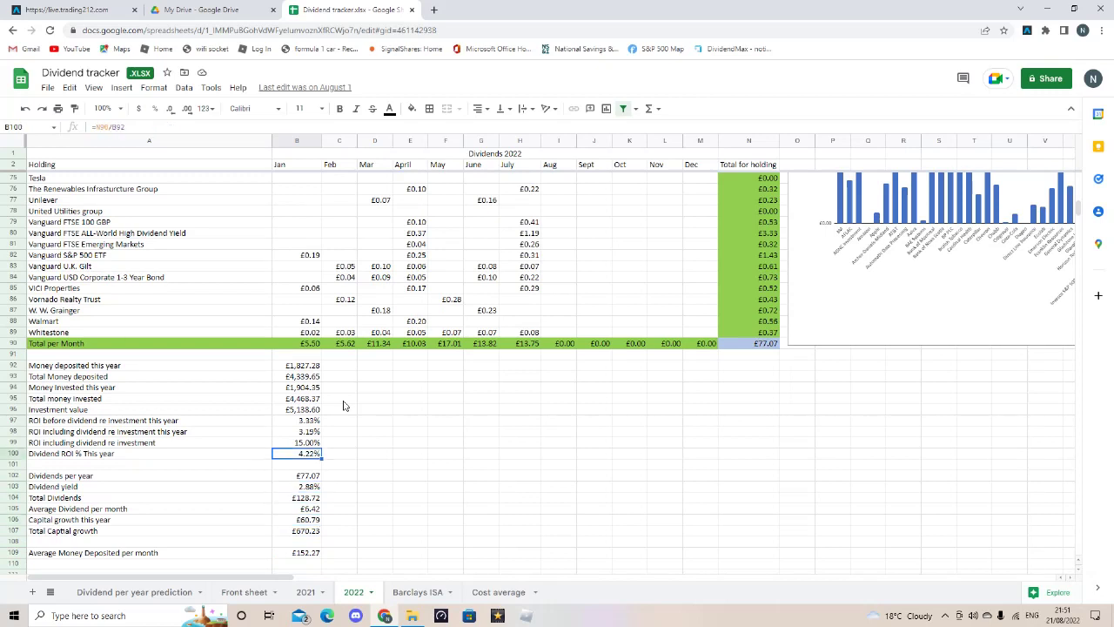
key("Right")
key("Right")
key("Right")
key("Right")
key("Right")
key("Right")
key("Right")
key("Right")
key("Right")
key("Right")
key("Right")
key("Right")
key("Right")
key("Right")
key("Up")
key("Up")
key("Up")
key("Up")
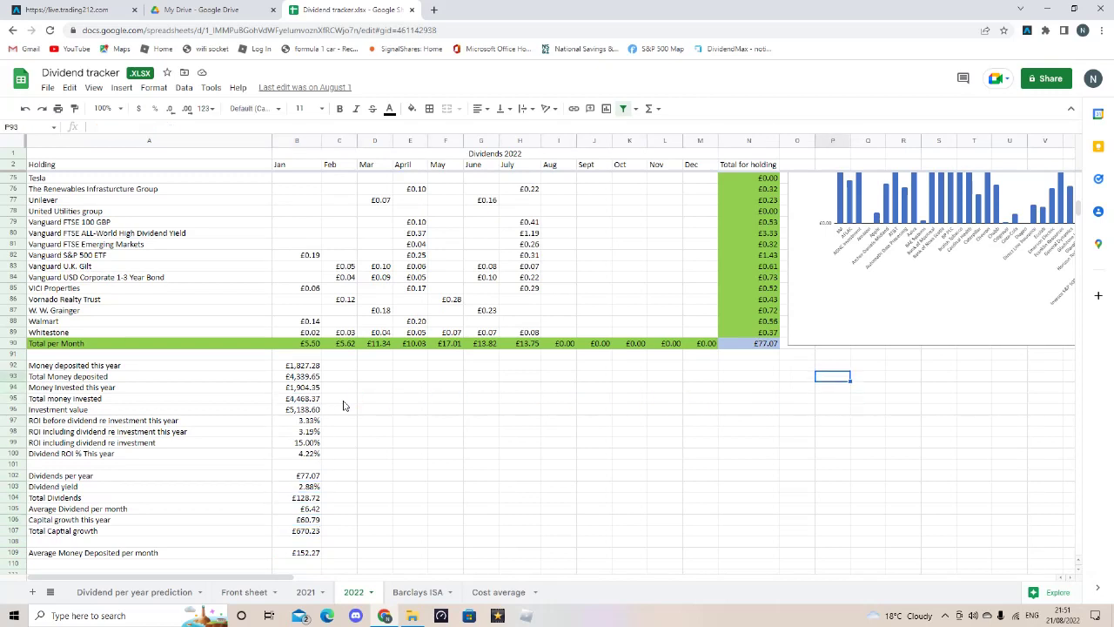
key("Up")
key("Up")
key("Up")
key("Up")
key("Up")
key("Up")
key("Up")
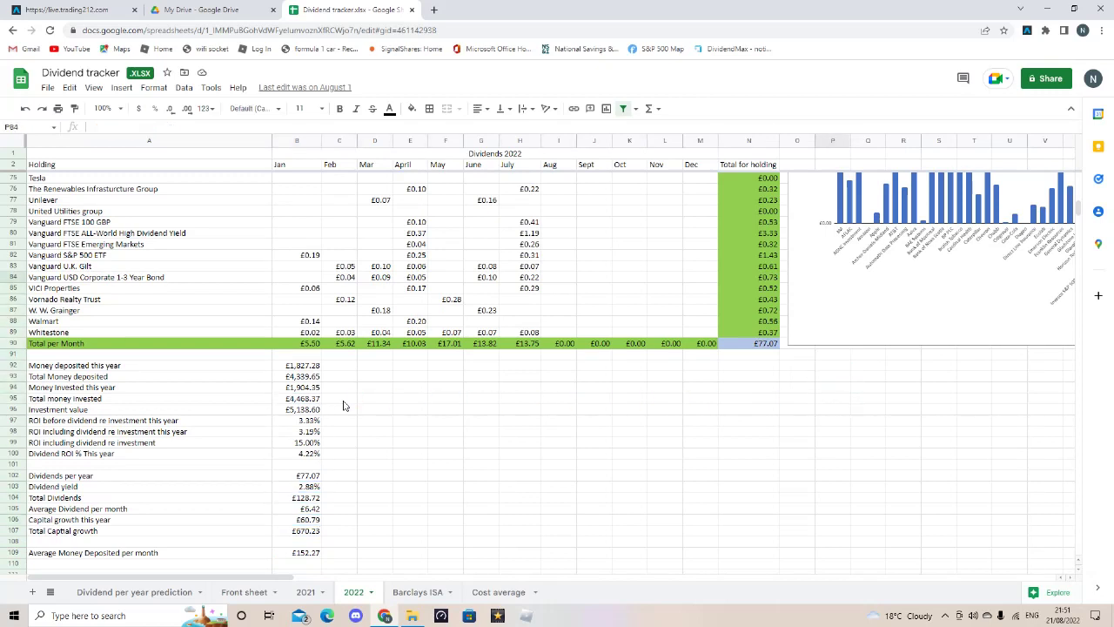
key("Right")
key("Right")
key("Right")
key("Right")
key("Right")
key("Right")
key("Right")
key("Right")
key("Right")
key("Right")
key("Right")
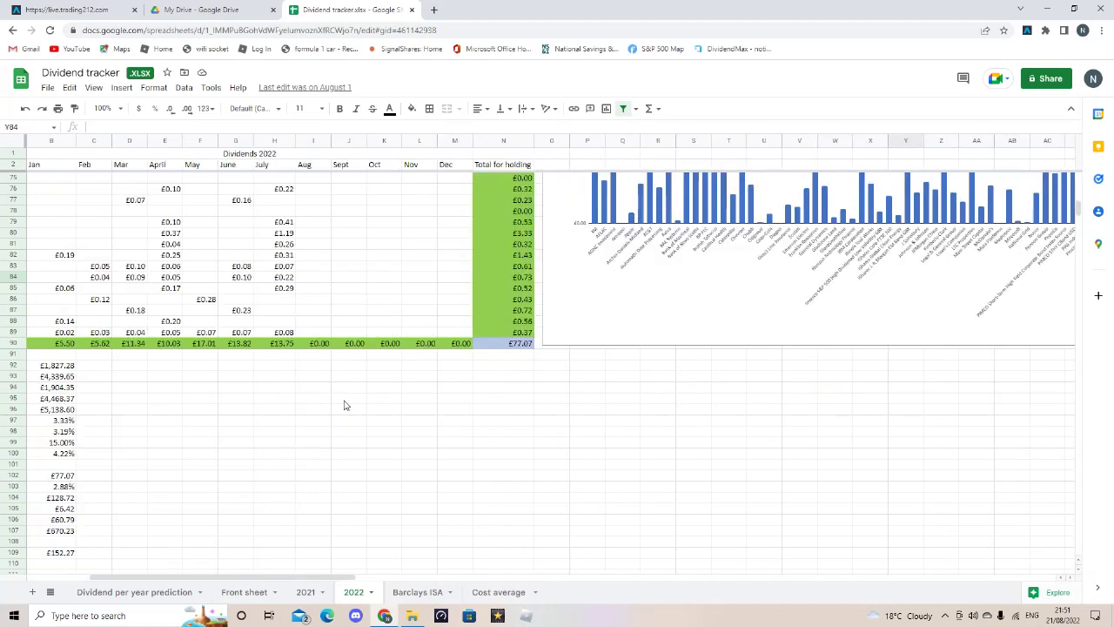
key("Right")
key("Right")
key("Right")
key("Right")
key("Right")
key("Right")
key("Right")
key("Right")
key("Right")
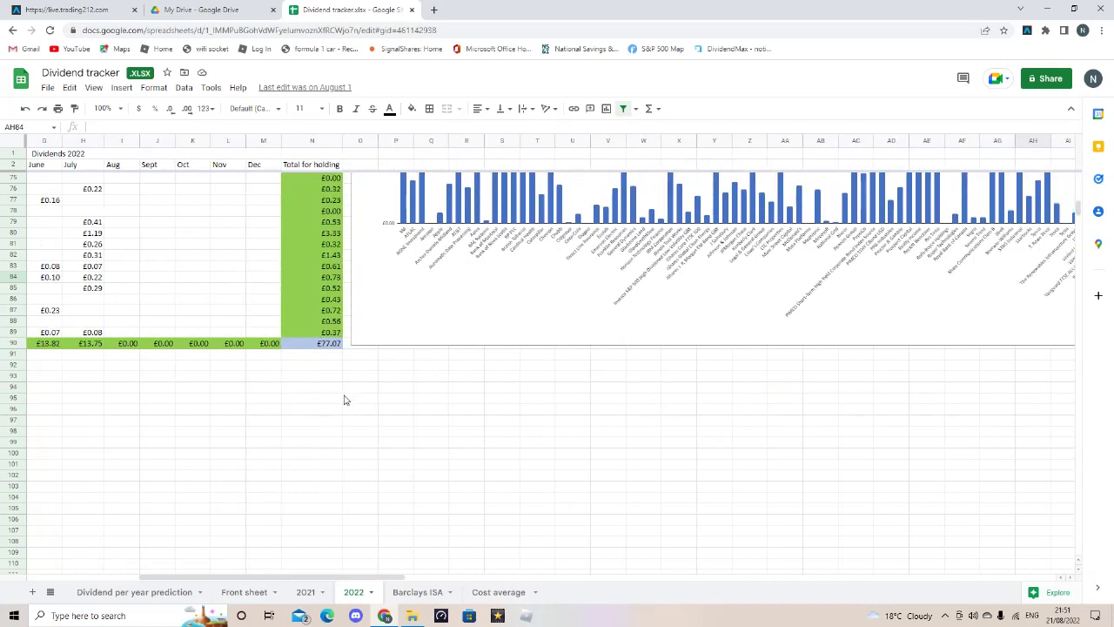
key("Right")
key("Right")
key("Right")
key("Up")
key("Up")
key("Up")
key("Up")
key("Up")
key("Up")
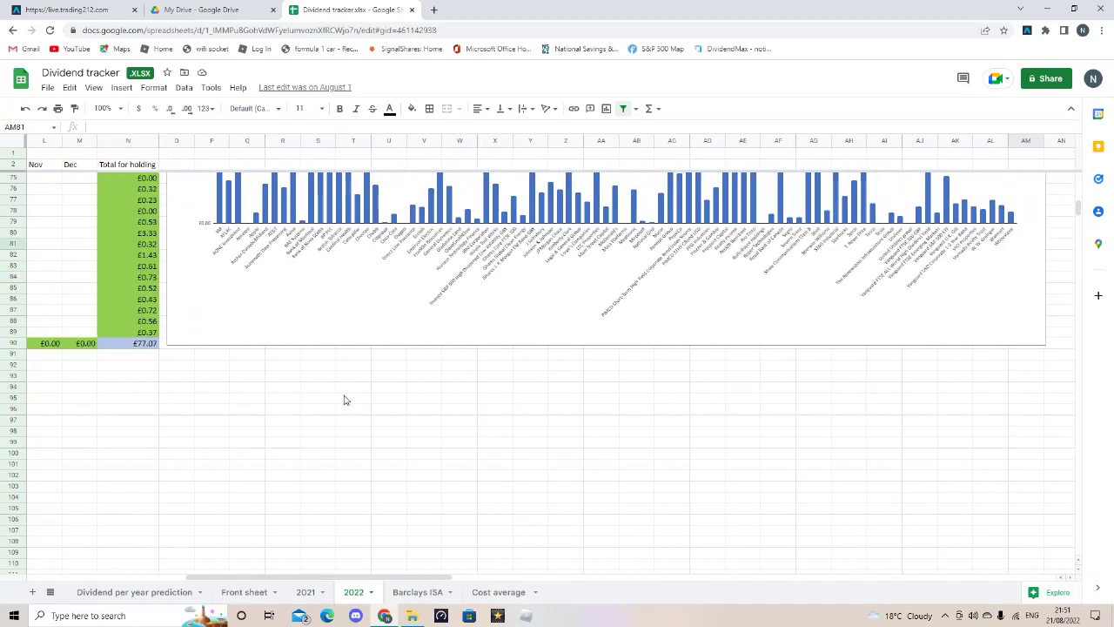
key("Up")
key("Up")
key("Up")
key("Up")
key("Up")
key("Up")
key("Up")
key("Up")
key("Up")
key("Up")
key("Up")
key("Up")
key("Up")
key("Up")
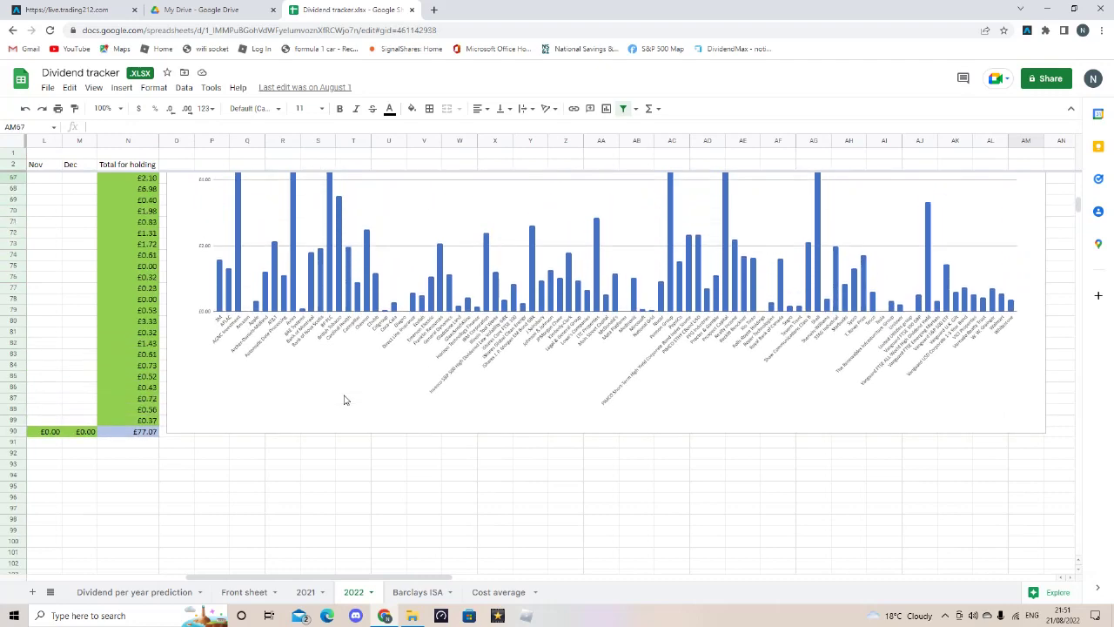
key("Up")
key("Up")
key("Up")
key("Up")
key("Up")
key("Up")
key("Up")
key("Up")
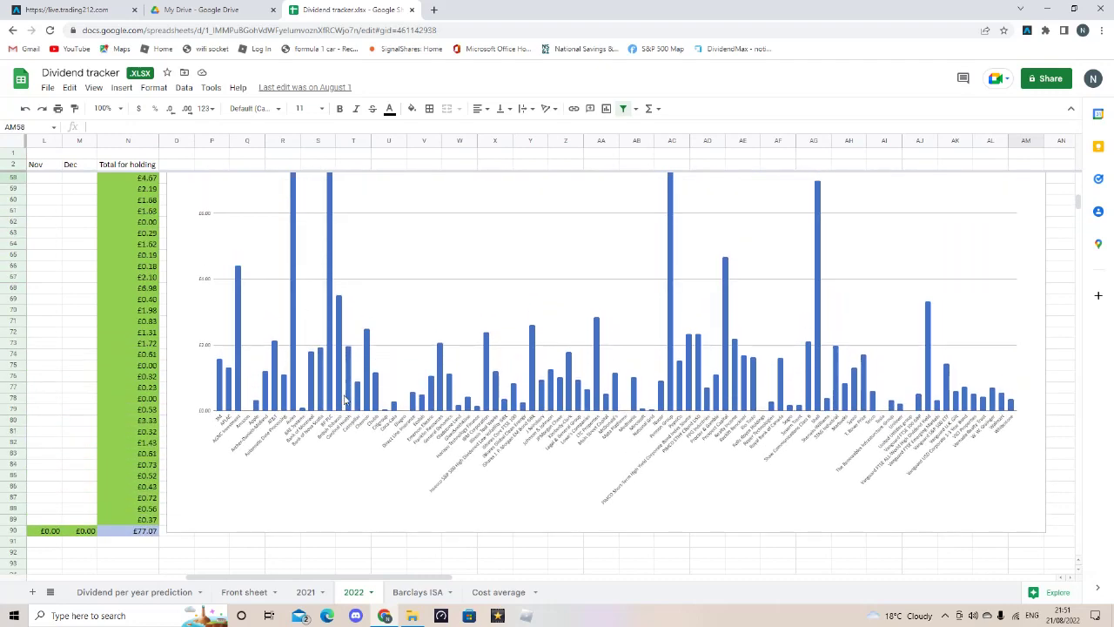
key("Up")
key("Up")
key("Up")
key("Up")
key("Up")
key("Up")
key("Up")
key("Up")
key("Up")
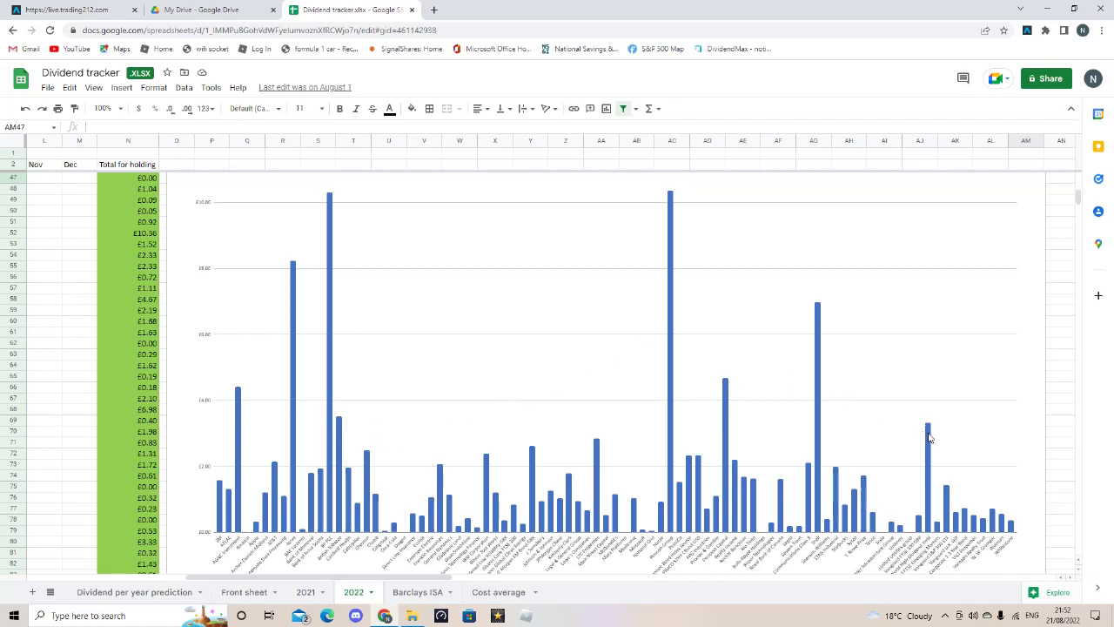
scroll(479, 378, "up", 2)
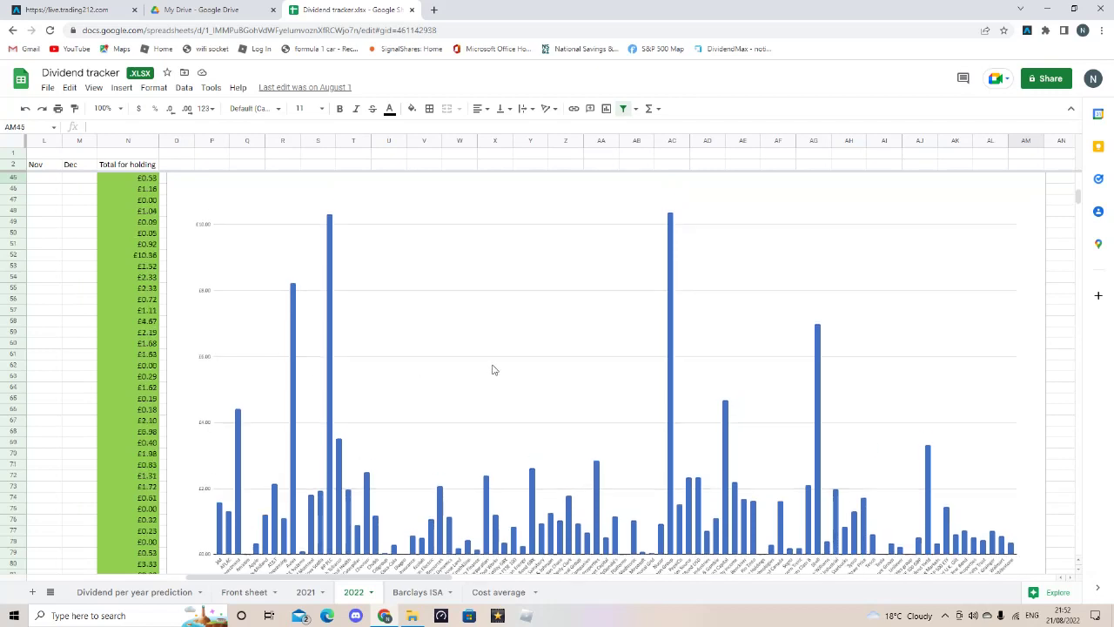
scroll(473, 364, "up", 1)
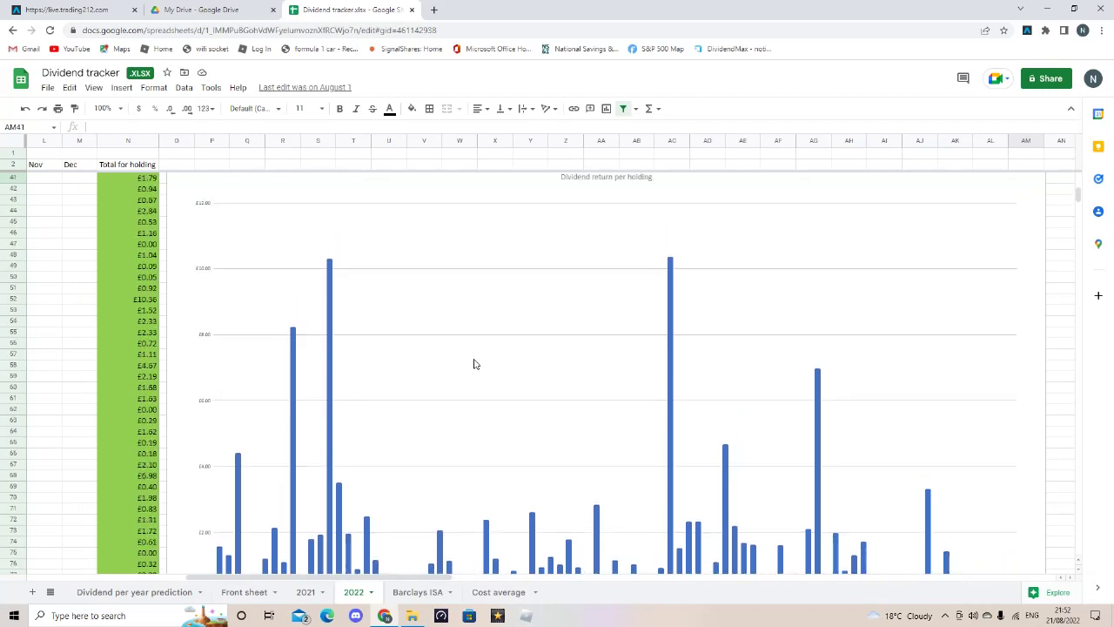
Examine the Dividend return per holding chart down to the holding names along its horizontal axis
key("Down")
key("Down")
key("Down")
key("Down")
key("Down")
key("Down")
key("Down")
key("Down")
key("Down")
key("Down")
key("Down")
key("Down")
key("Down")
key("Down")
key("Down")
key("Down")
key("Down")
key("Down")
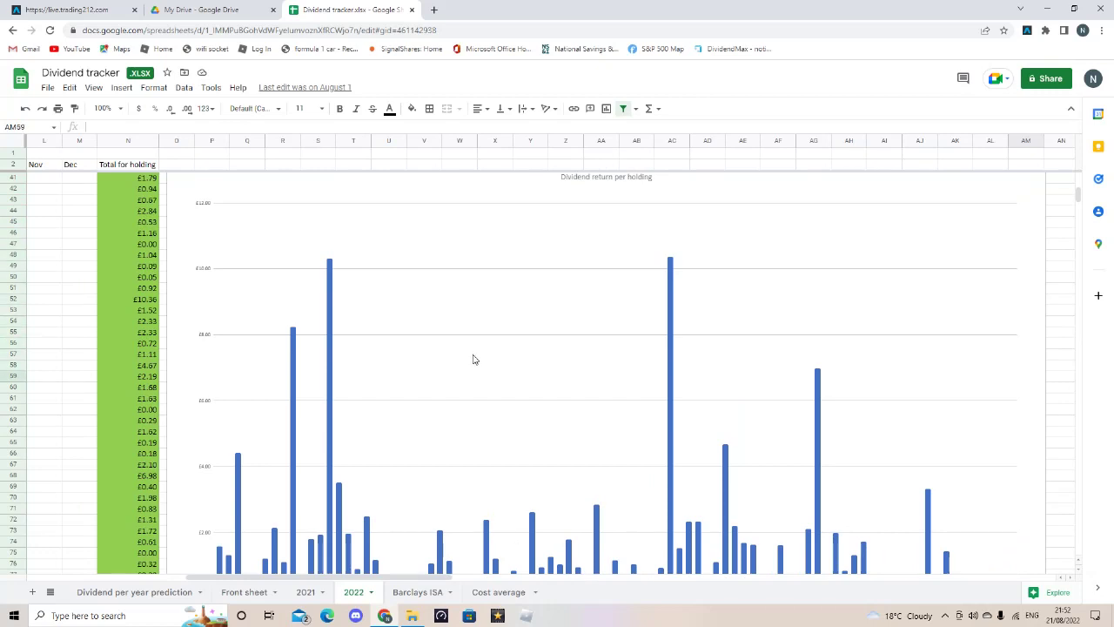
key("Down")
key("Down")
key("Down")
key("Down")
key("Down")
key("Down")
key("Down")
key("Down")
key("Down")
key("Down")
key("Down")
key("Down")
key("Down")
key("Down")
key("Down")
key("Down")
key("Down")
key("Down")
key("Down")
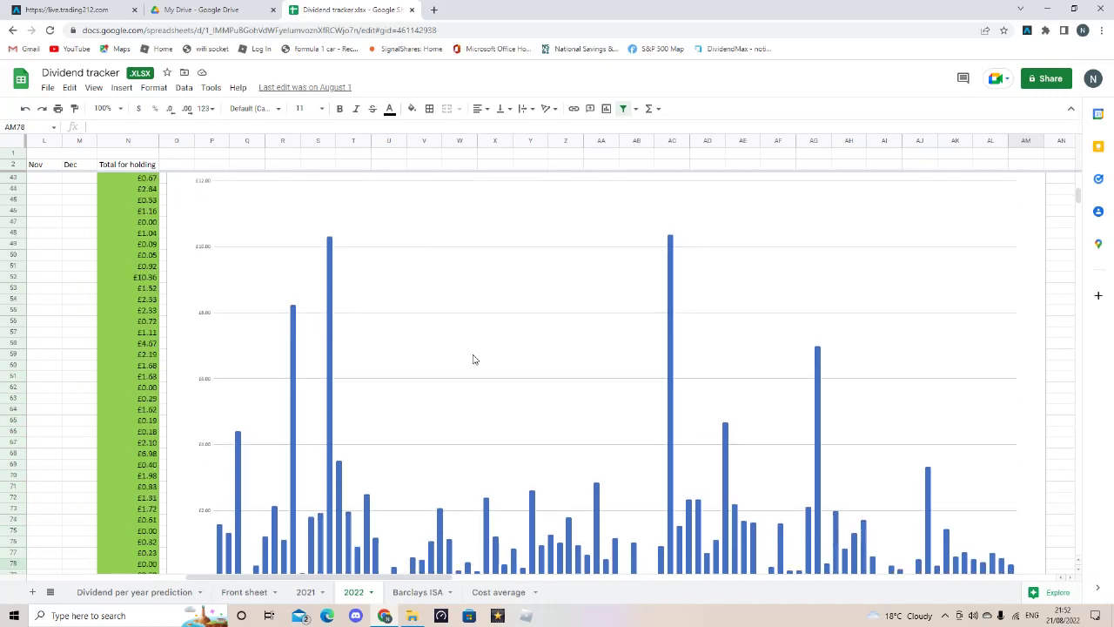
key("Down")
key("Down")
key("Down")
key("Down")
key("Down")
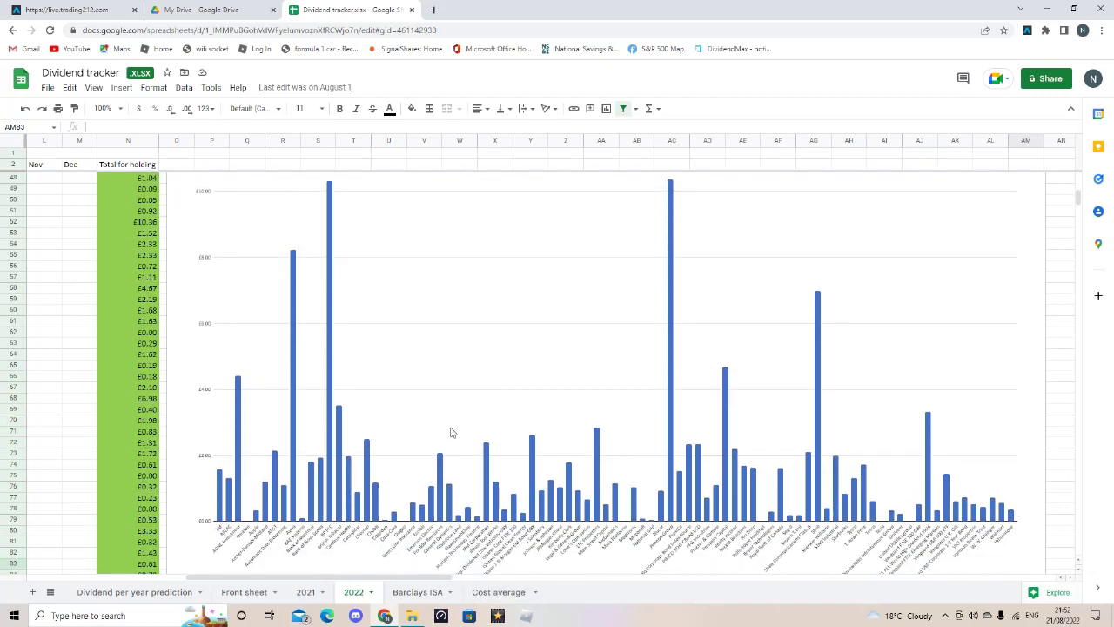
key("Down")
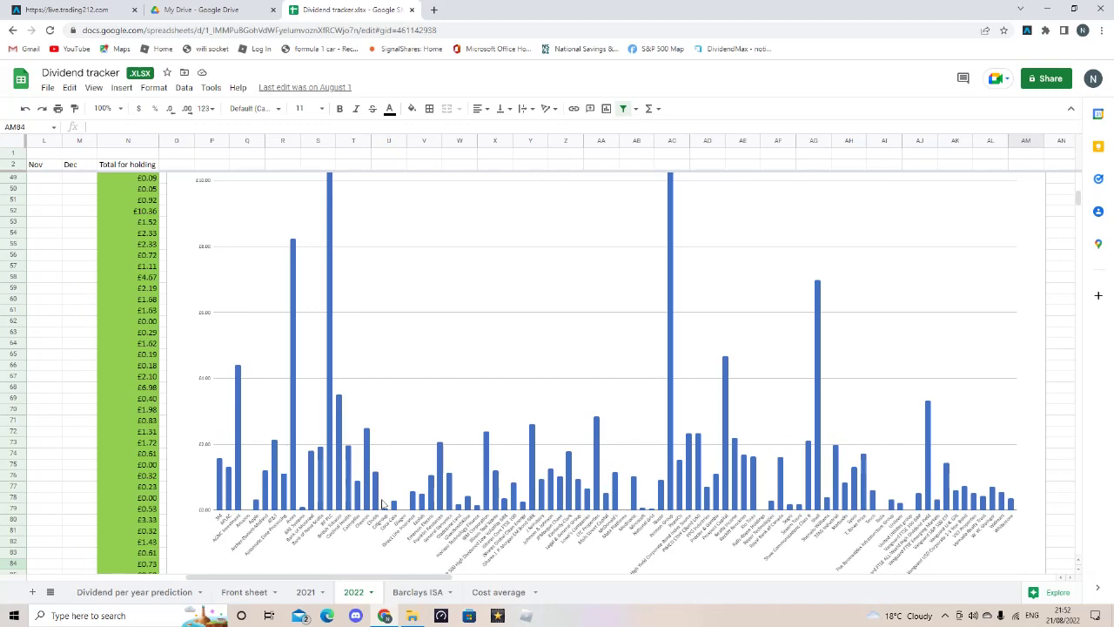
Examine the 2022 Total Dividend per month chart and compare it with the 2021 and 2022 Dividends per month chart on the Front sheet
key("Up")
key("Up")
key("Up")
key("Up")
key("Up")
key("Up")
key("Up")
key("Up")
key("Up")
key("Up")
key("Up")
key("Up")
key("Up")
key("Up")
key("Up")
key("Up")
key("Up")
key("Up")
key("Up")
key("Up")
key("Up")
key("Up")
key("Up")
key("Up")
key("Up")
key("Up")
key("Up")
key("Up")
key("Up")
key("Up")
key("Up")
key("Up")
key("Up")
key("Up")
key("Up")
key("Up")
key("Up")
key("Up")
key("Up")
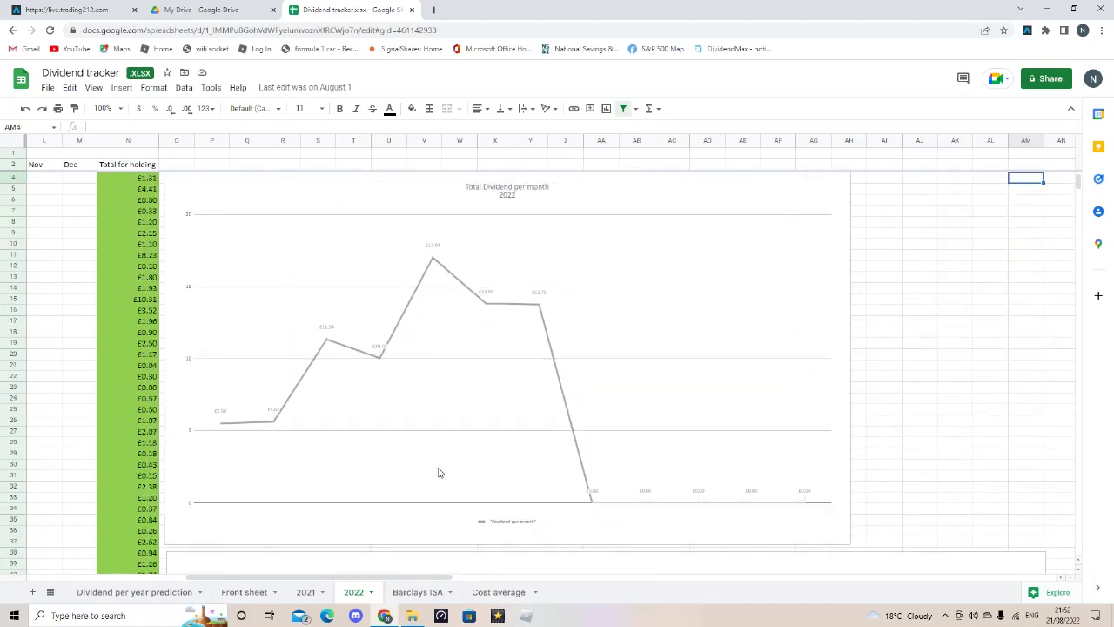
key("Up")
key("Up")
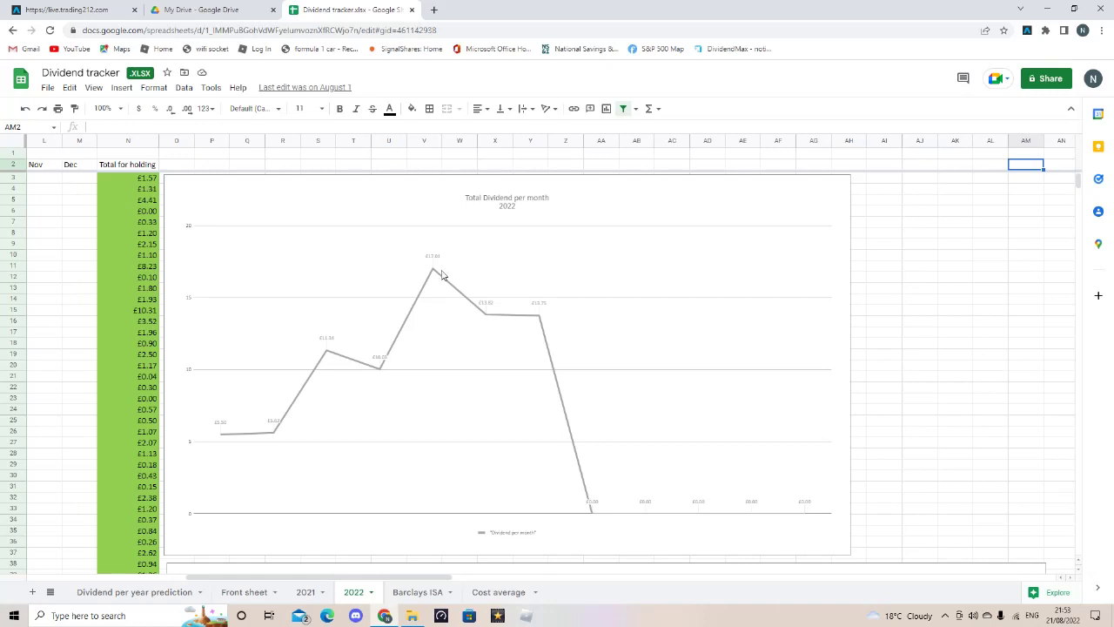
left_click(239, 596)
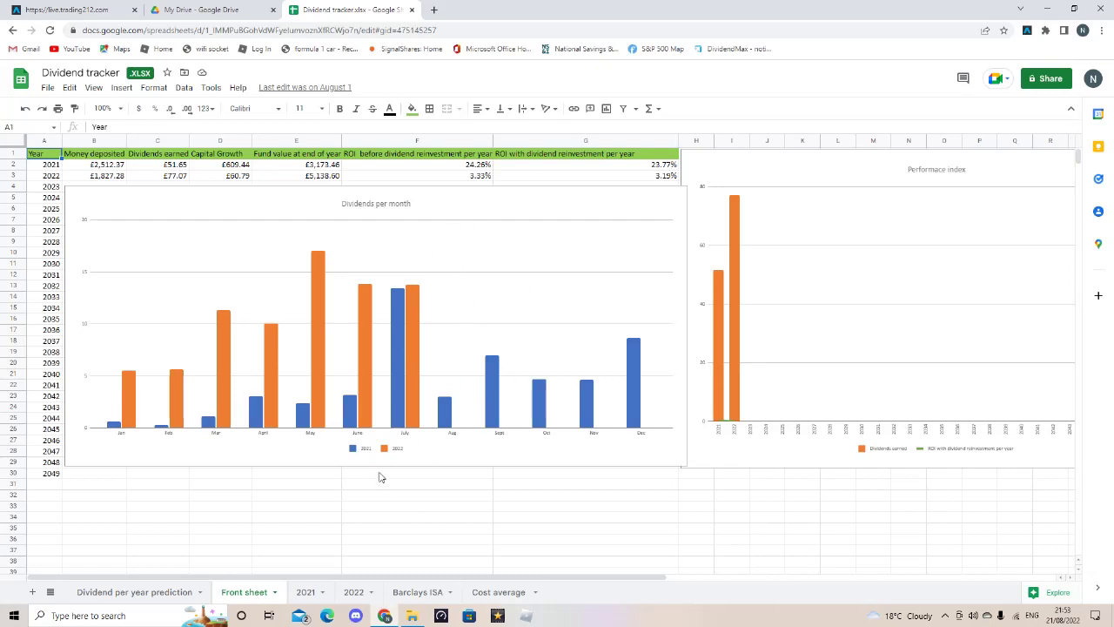
View the Dividend per year prediction sheet and go through the year 2 row from years invested across to Fund Value
left_click(148, 597)
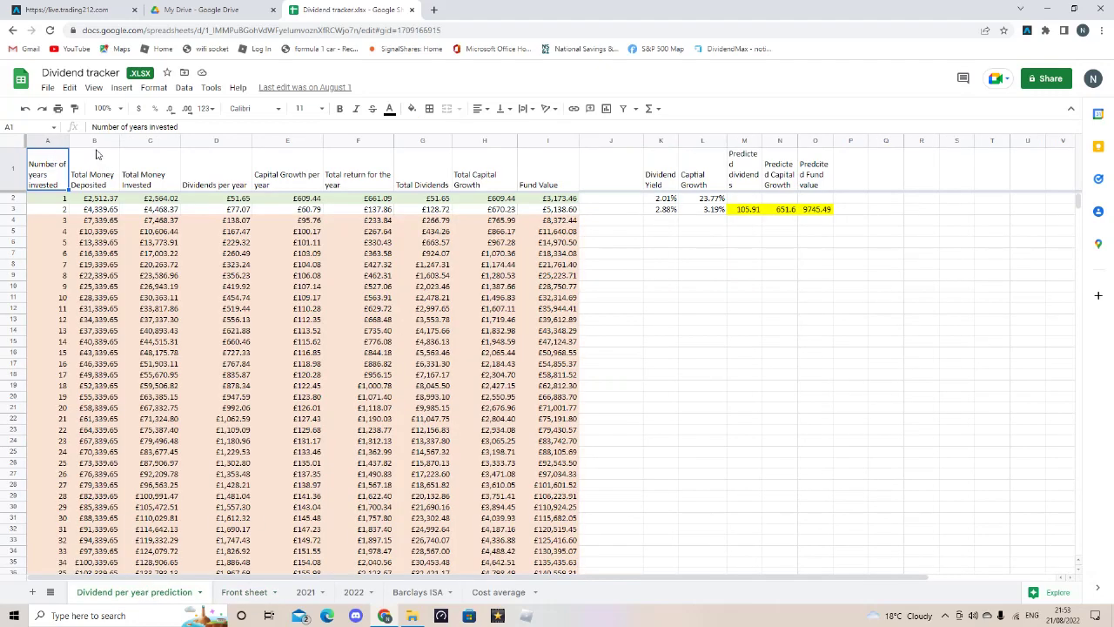
key("Down")
key("Down")
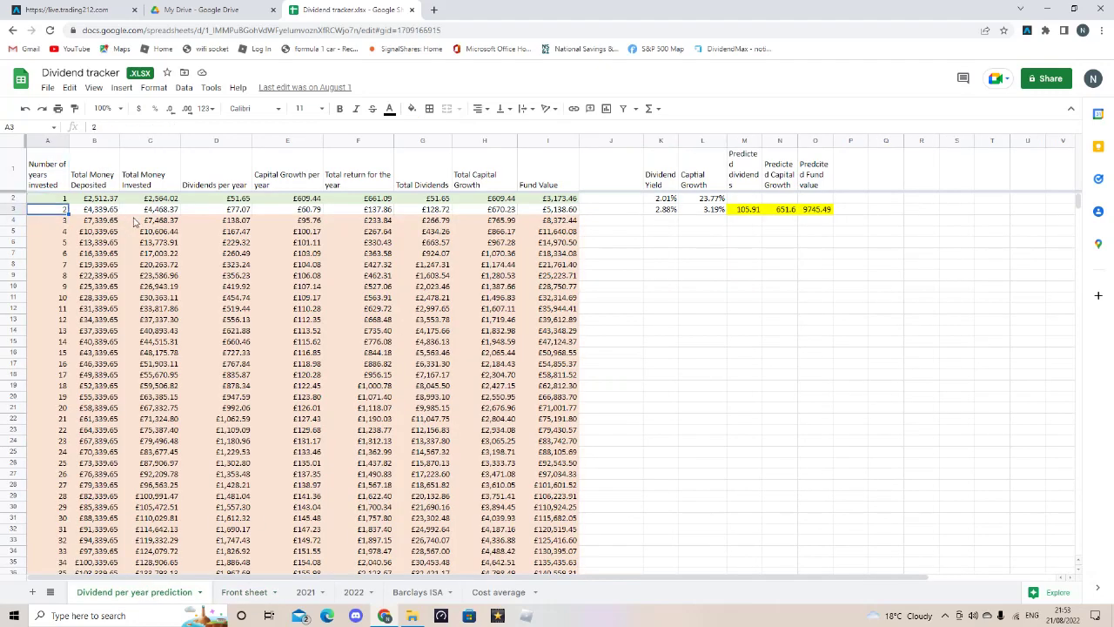
key("Right")
key("Right")
key("Right")
key("Right")
key("Right")
key("Right")
key("Right")
key("Right")
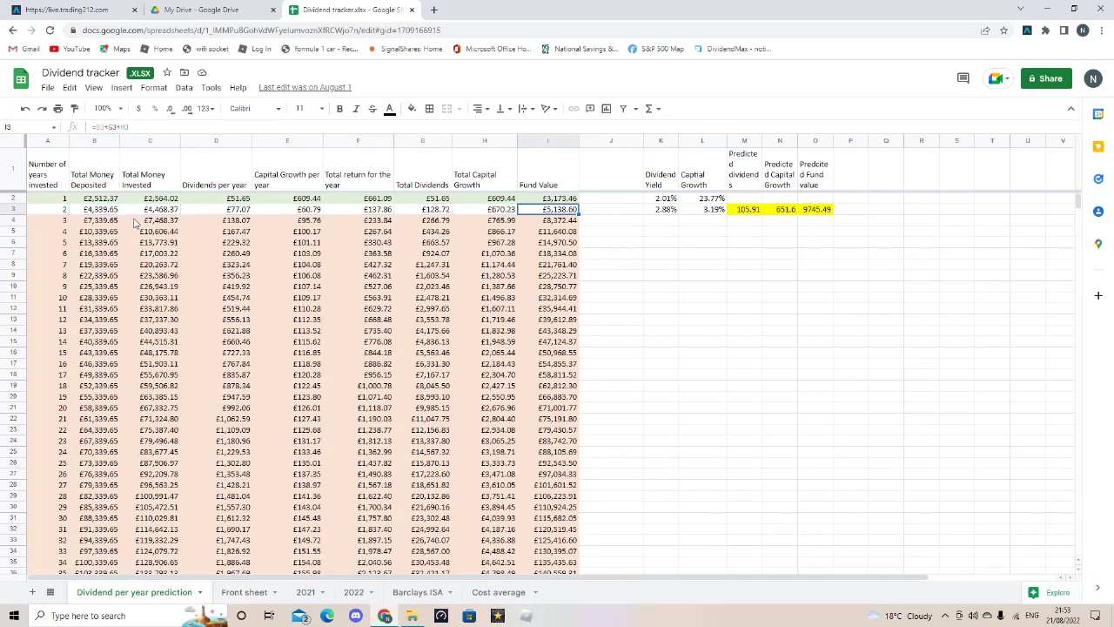
Go down the Fund Value column from year 2 to year 15 to review the projected growth
key("Down")
key("Down")
key("Down")
key("Down")
key("Down")
key("Down")
key("Down")
key("Down")
key("Down")
key("Down")
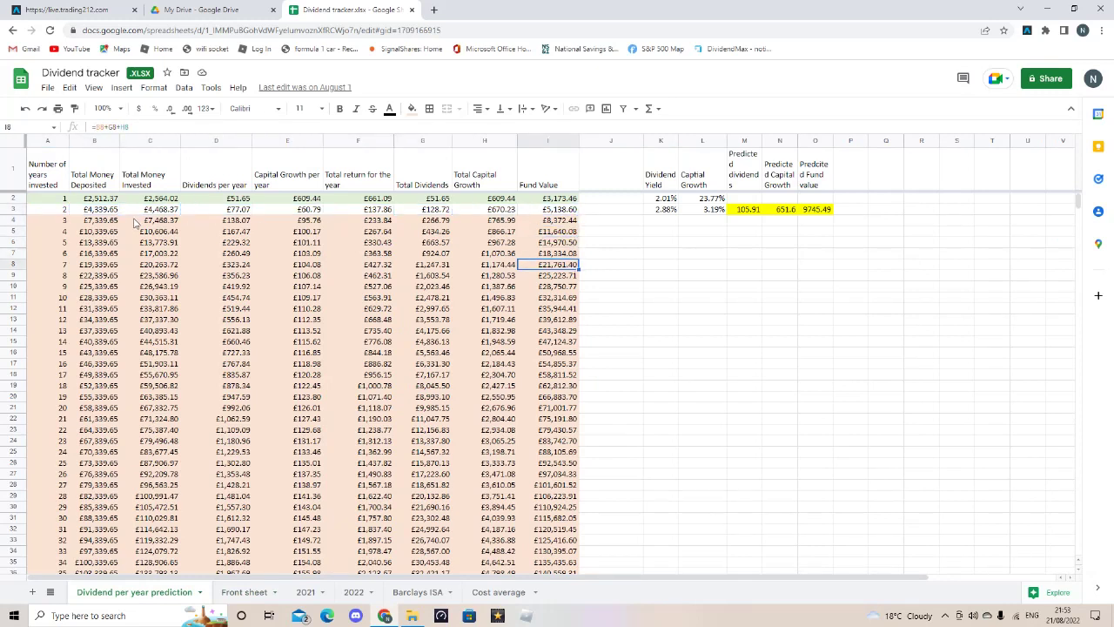
key("Down")
key("Down")
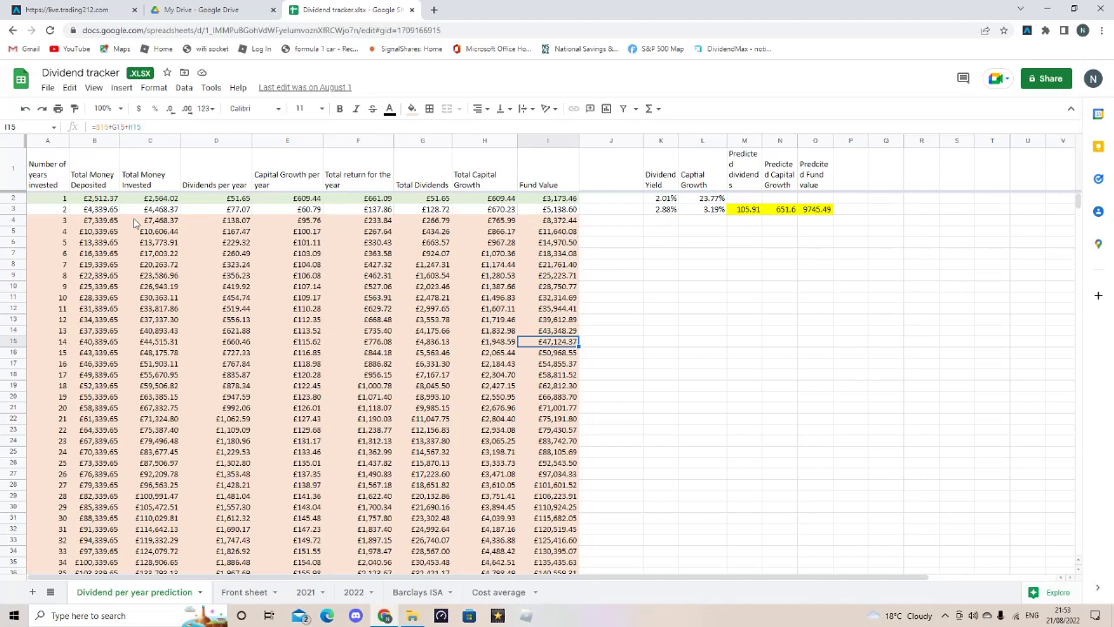
key("Down")
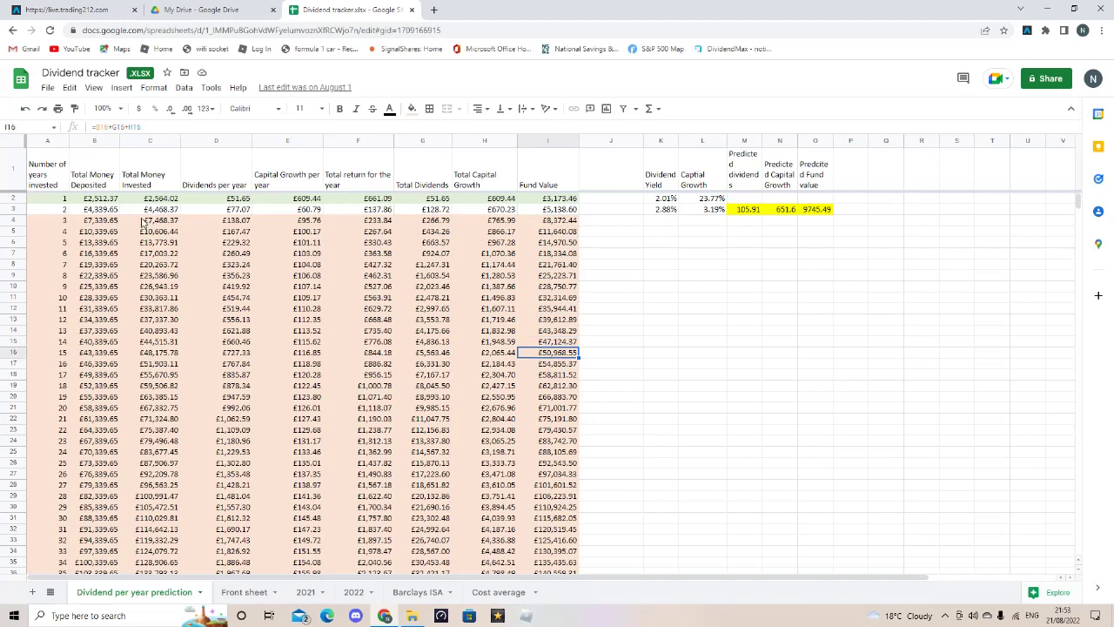
Go back up the projected Fund Value figures from year 15 to year 2
key("Up")
key("Up")
key("Up")
key("Up")
key("Up")
key("Up")
key("Up")
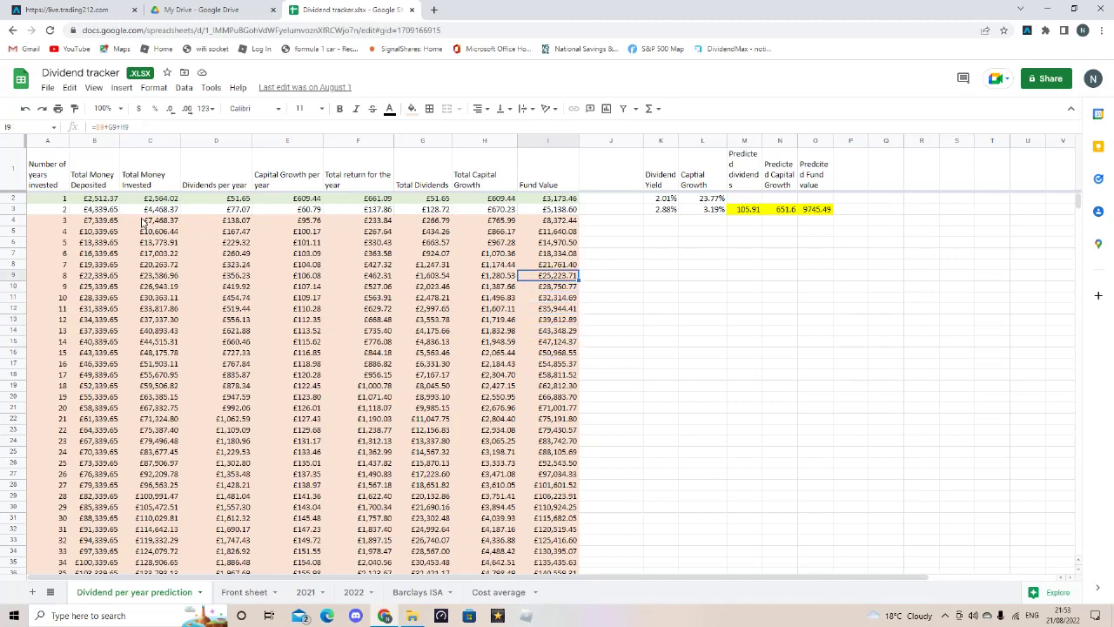
key("Up")
key("Up")
key("Up")
key("Up")
key("Up")
key("Up")
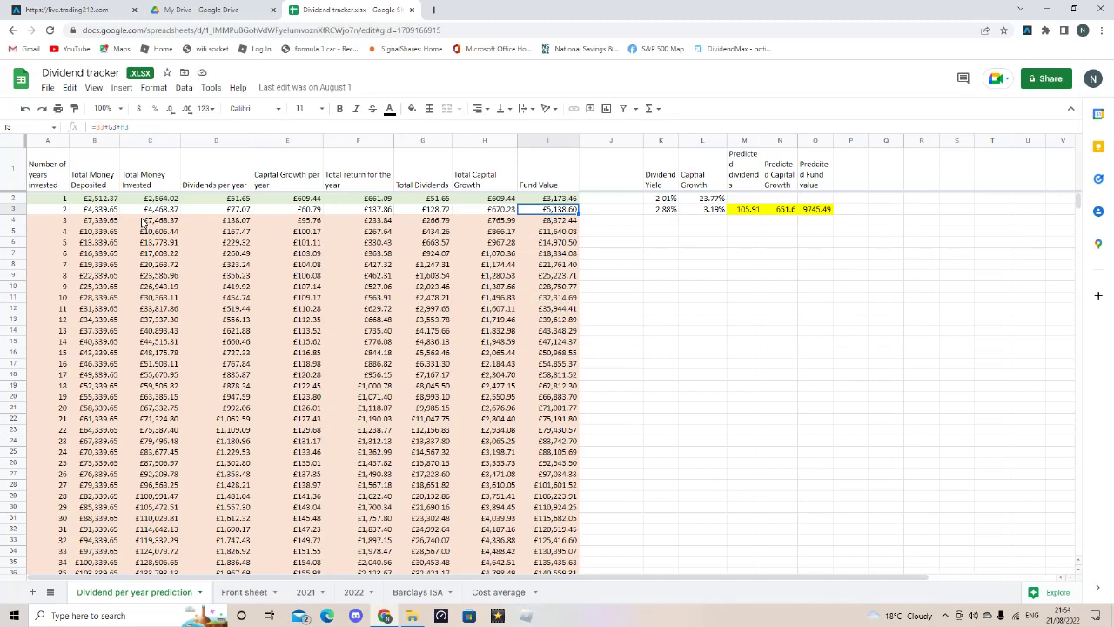
Check the year 2 predicted dividends against the Capital Growth per year and Dividends per year figures in the same row
key("Right")
key("Right")
key("Right")
key("Right")
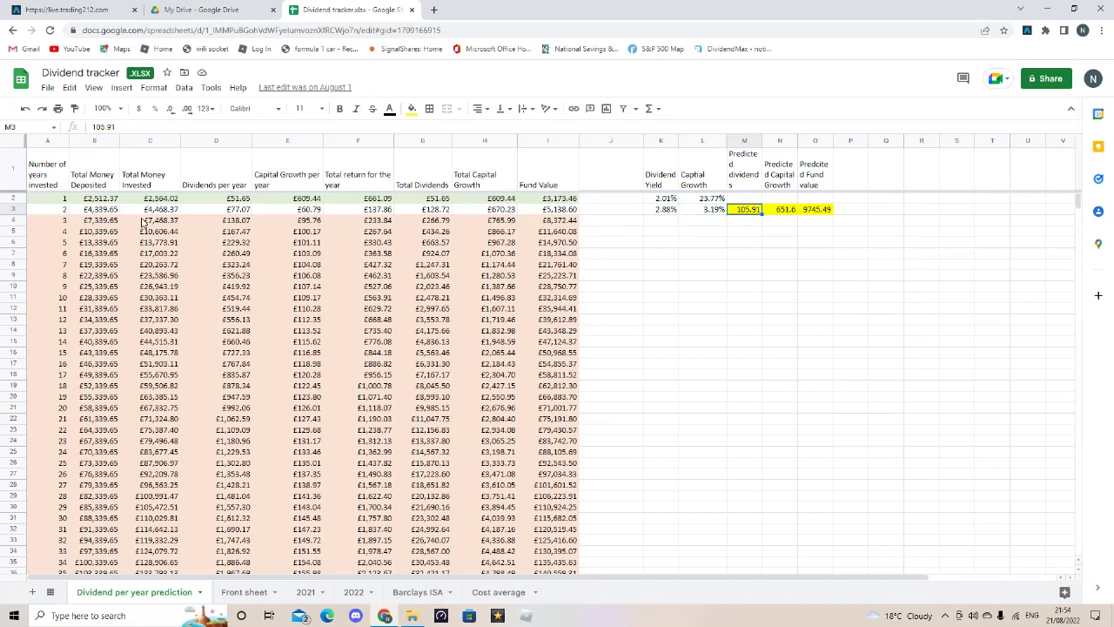
key("Left")
key("Left")
key("Left")
key("Left")
key("Left")
key("Left")
key("Left")
key("Left")
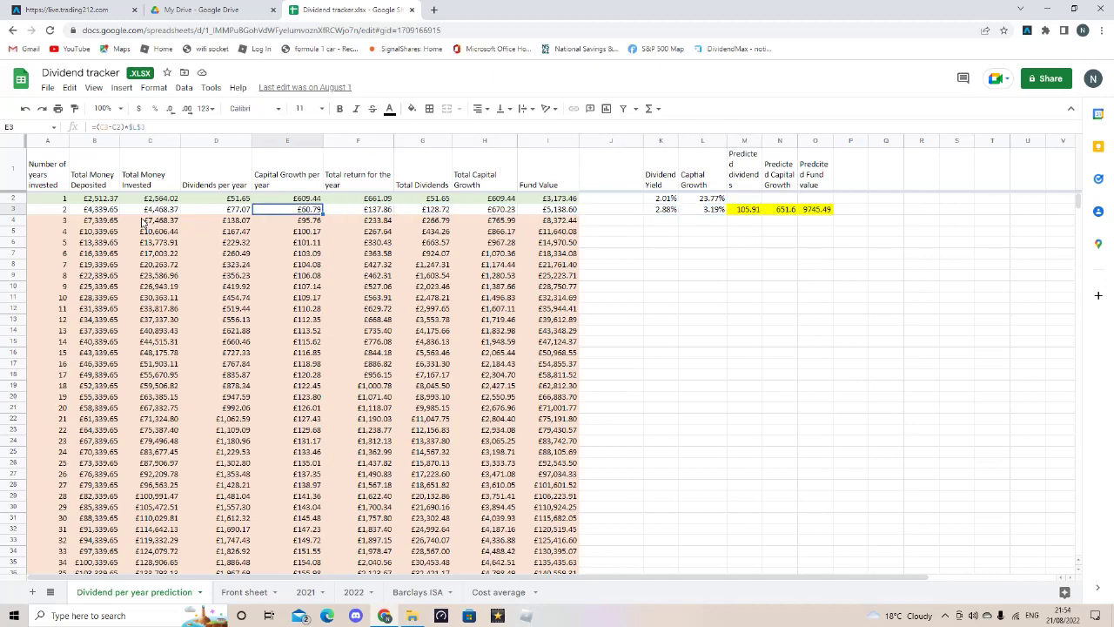
key("Left")
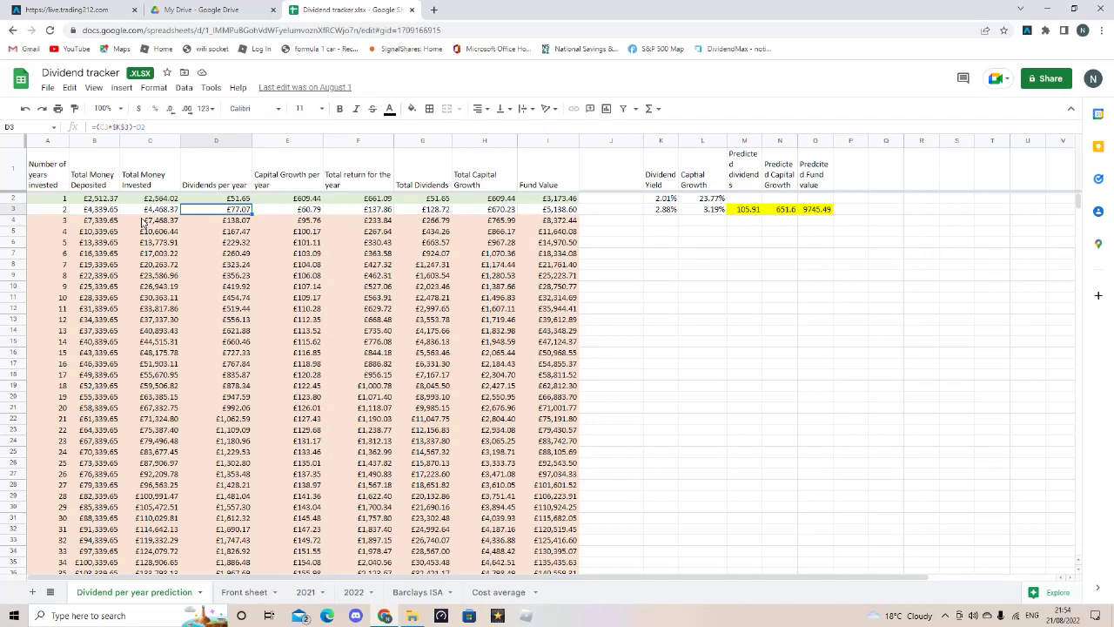
Go across the year 2 row from Dividends per year through Fund Value to the predicted capital growth
key("Right")
key("Right")
key("Right")
key("Right")
key("Right")
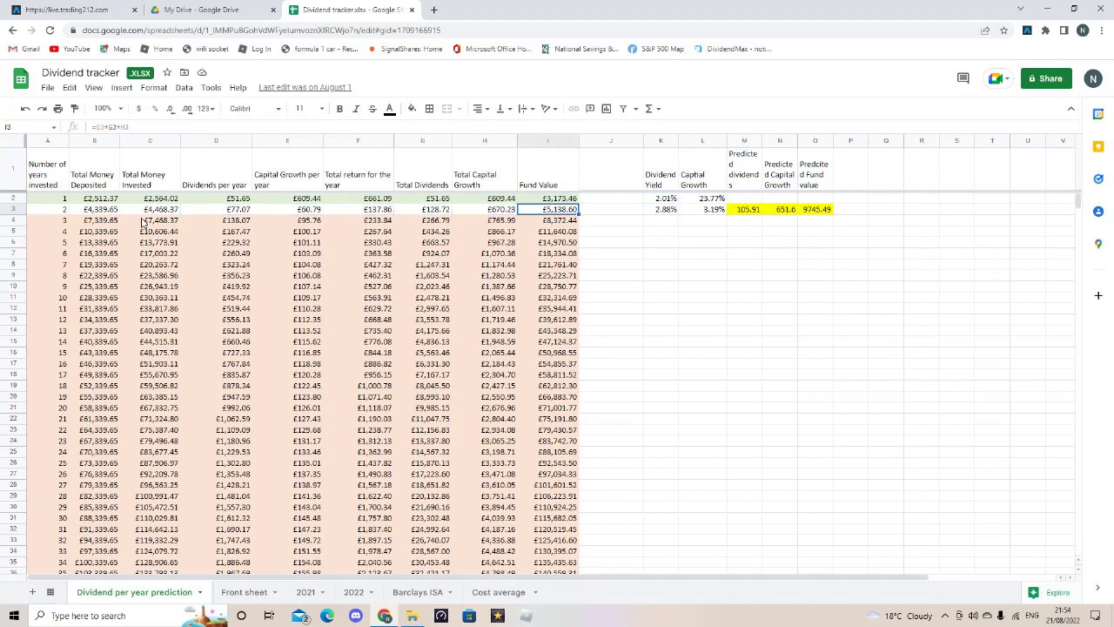
key("Right")
key("Right")
key("Right")
key("Right")
key("Right")
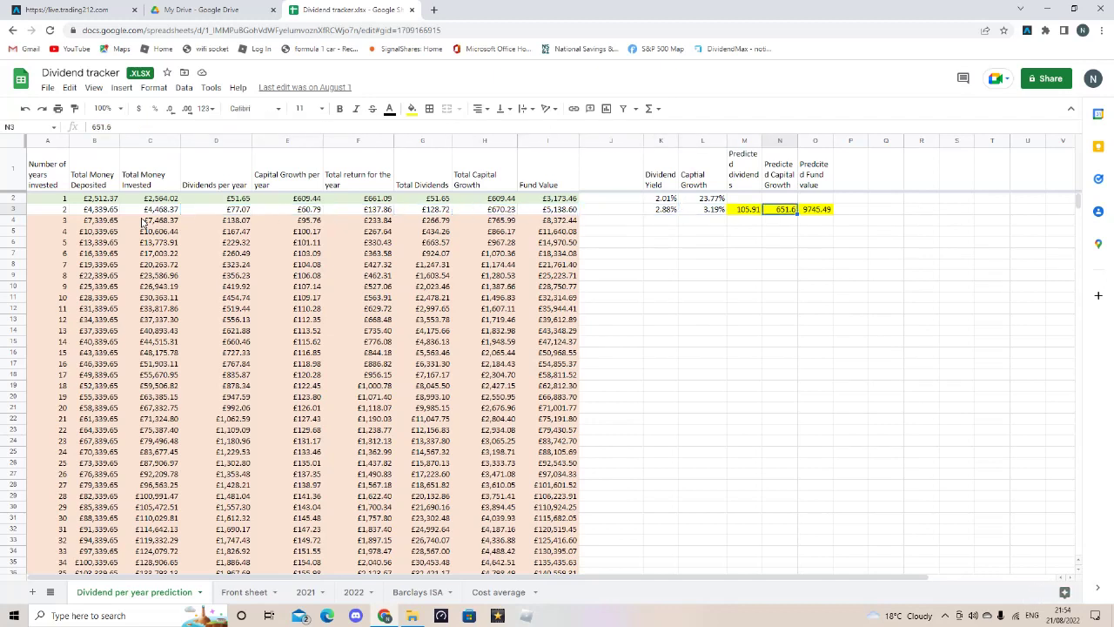
Check the year 2 Dividend Yield and compare it with the predicted dividends
key("Left")
key("Left")
key("Left")
key("Left")
key("Left")
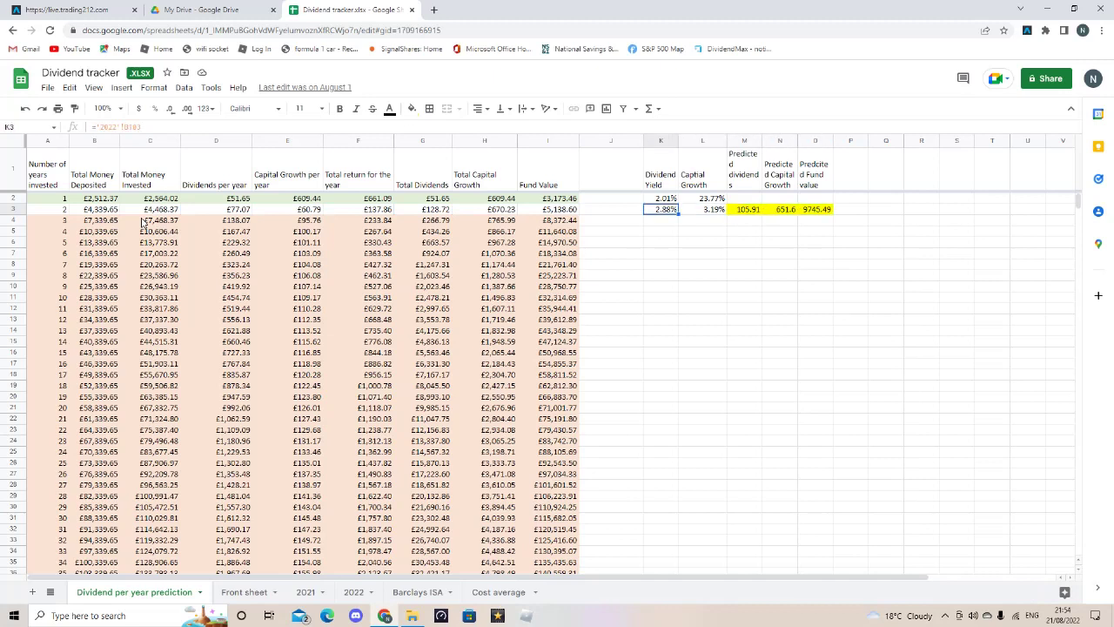
key("Right")
key("Right")
key("Right")
key("Right")
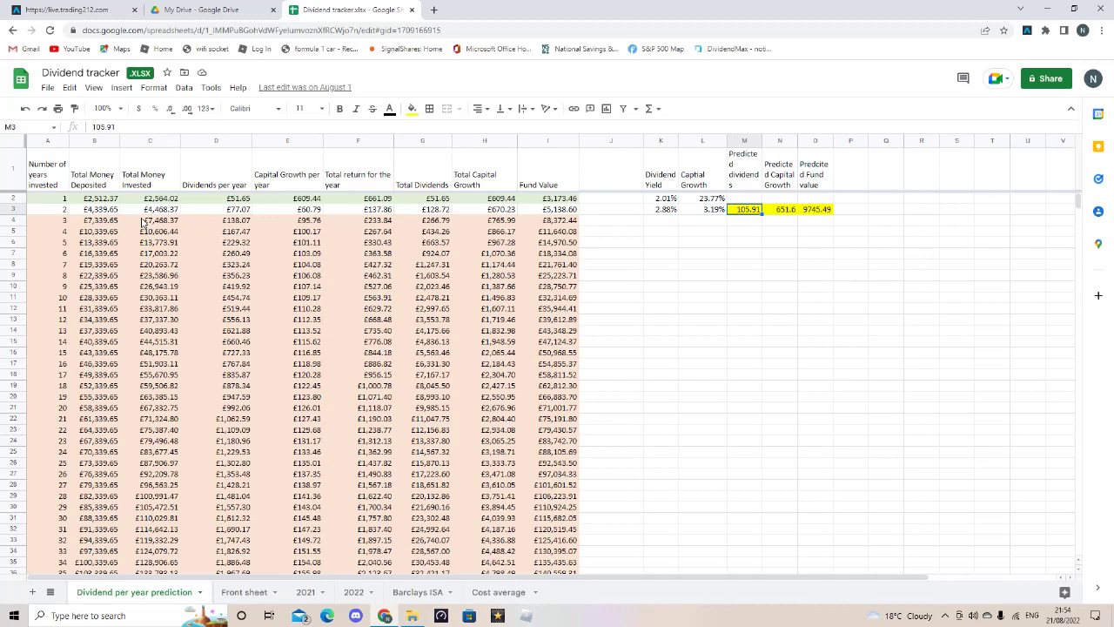
Go back along the year 2 row from the predicted dividends to the Dividends per year figure and compare the two
key("Left")
key("Left")
key("Left")
key("Left")
key("Left")
key("Left")
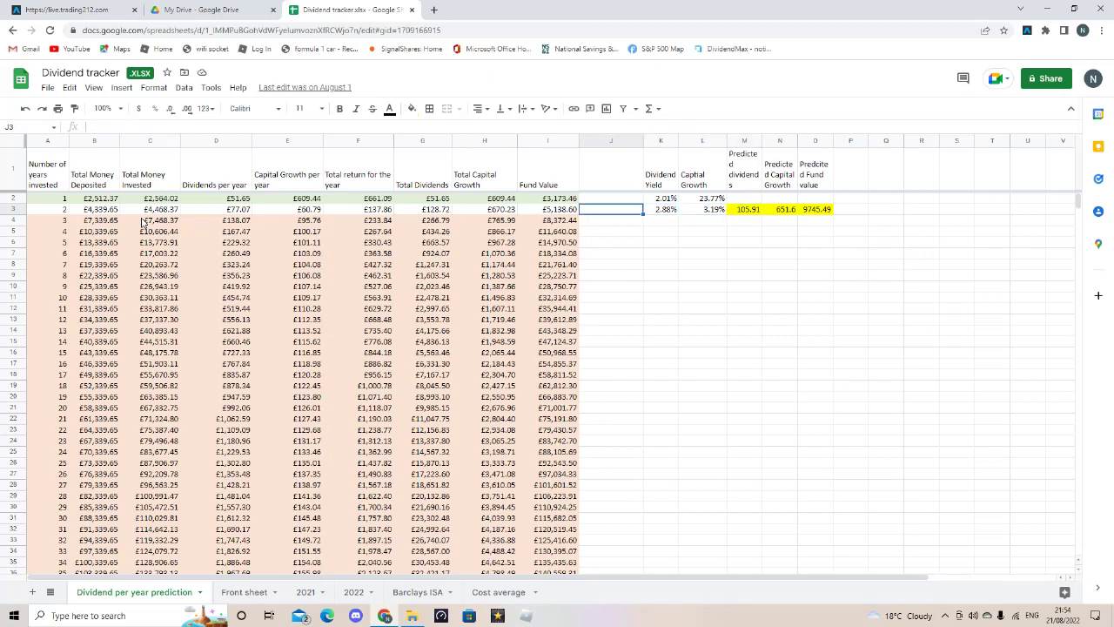
key("Left")
key("Left")
key("Left")
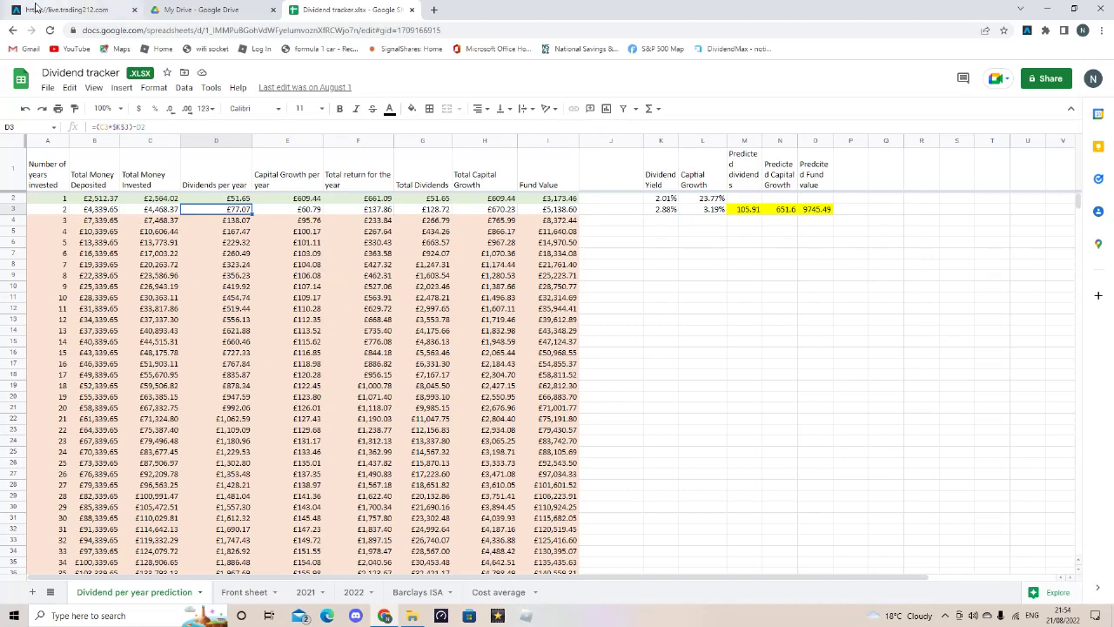
Switch to the Trading 212 portfolio and open the account's Get free shares referral invitation
left_click(36, 8)
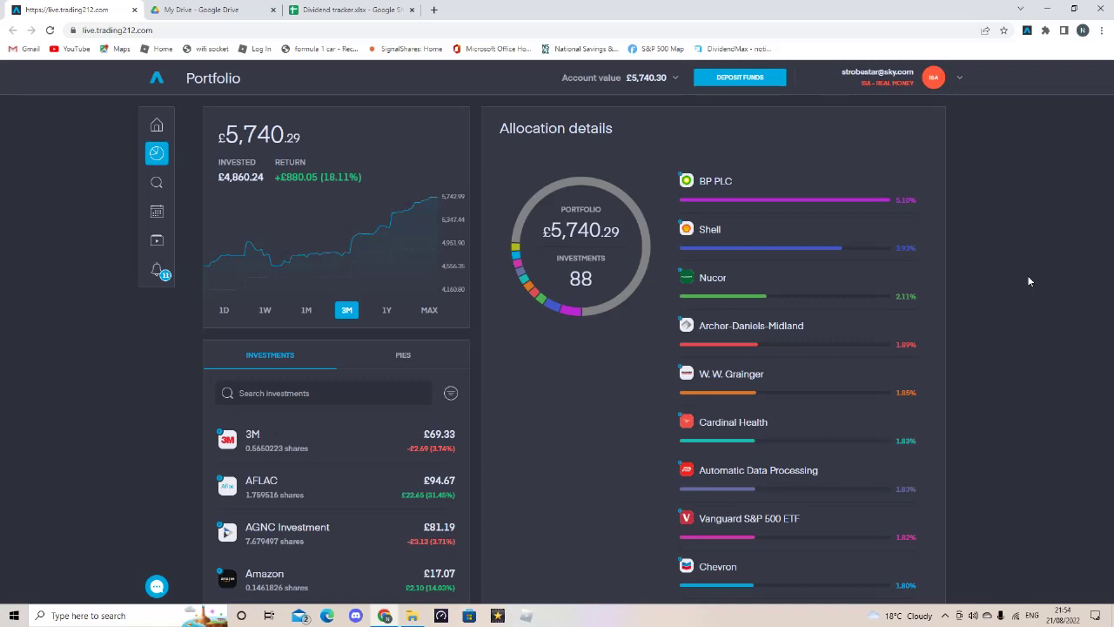
left_click(951, 85)
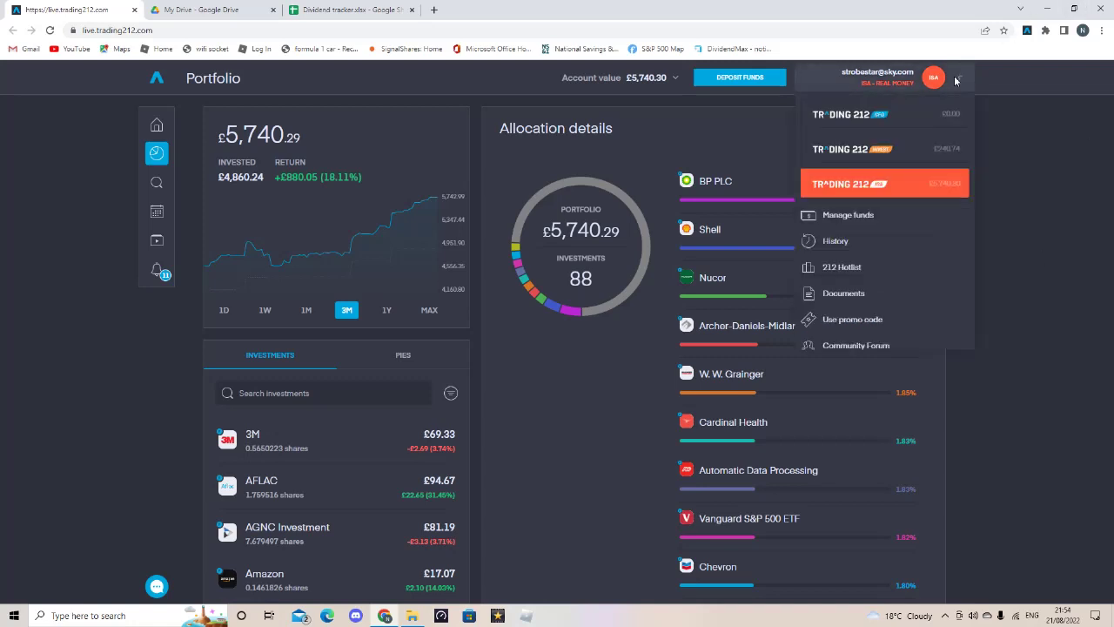
left_click(848, 215)
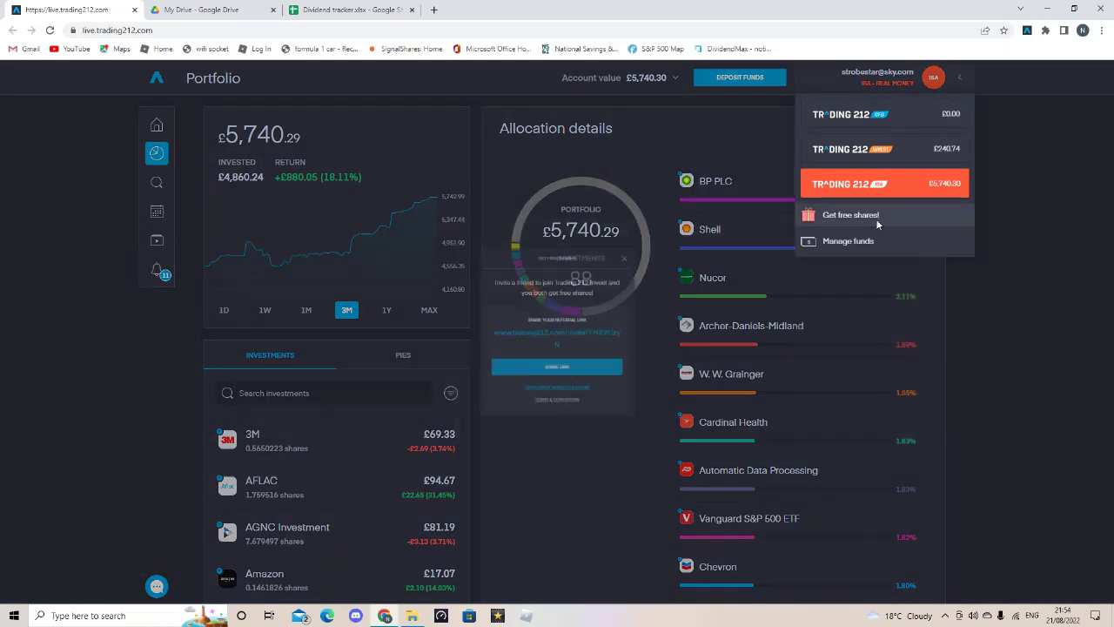